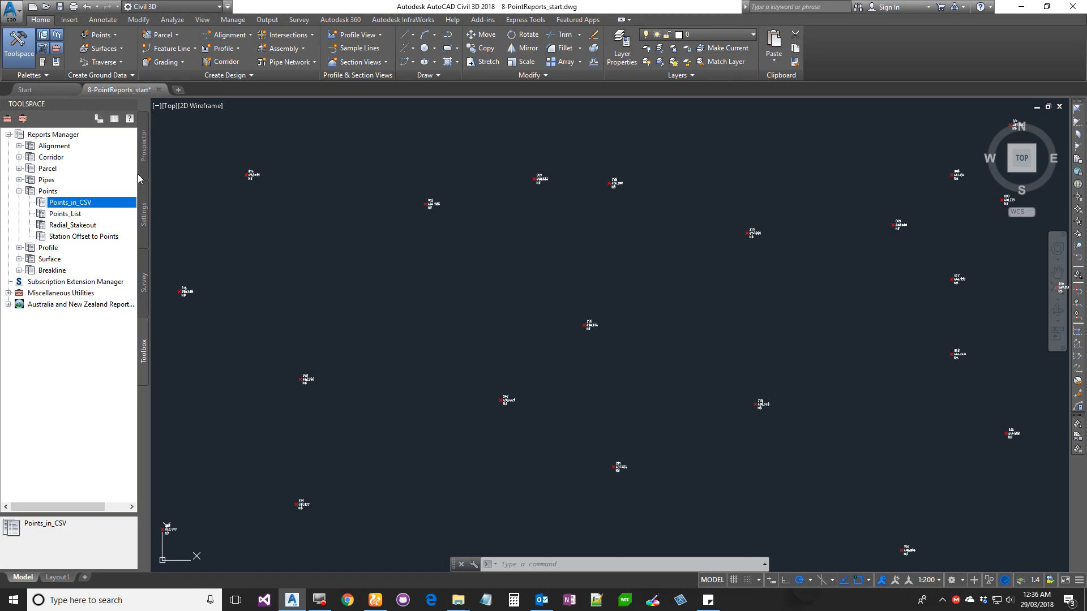
Step: Close the 8-PointReports_start drawing without saving its changes
left_click(159, 90)
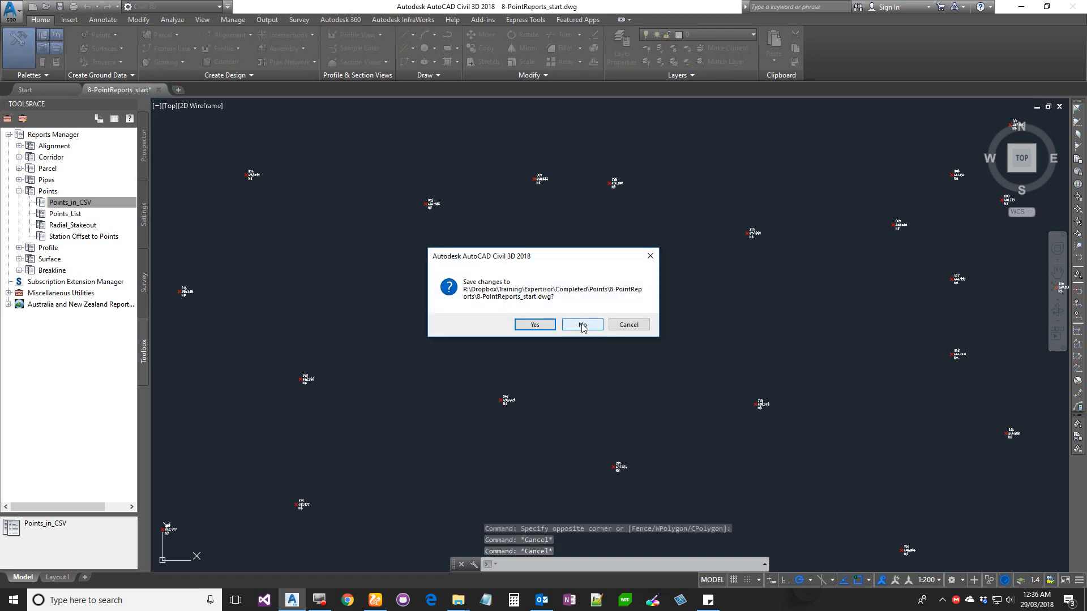
left_click(582, 325)
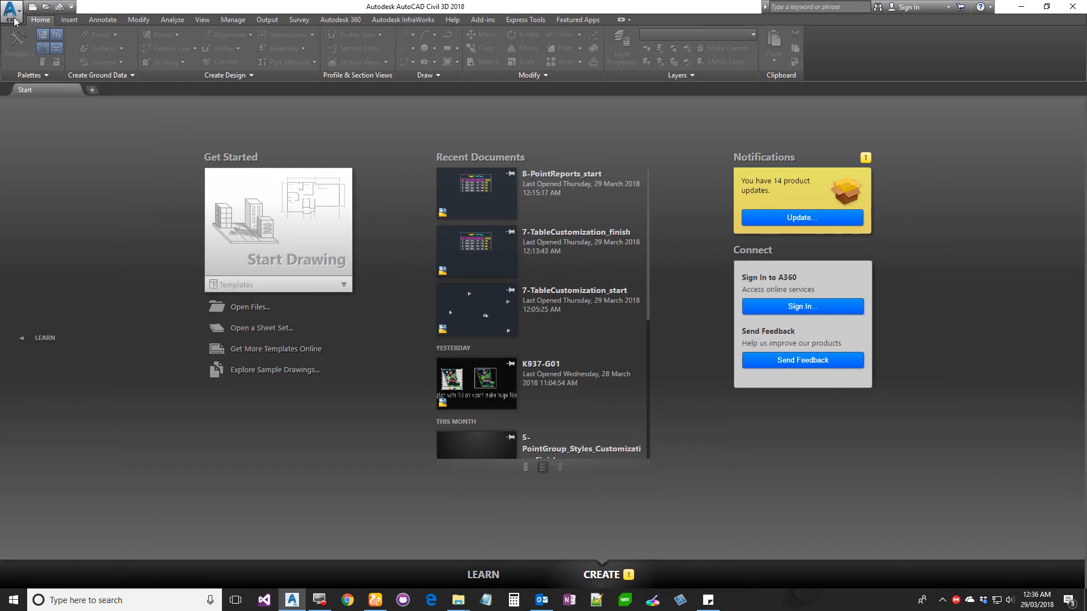
Step: Open 1-Surface-intro_start.dwg from the Surface project's 1-Surface-intro folder, taking no action about the missing pay item file
left_click(43, 7)
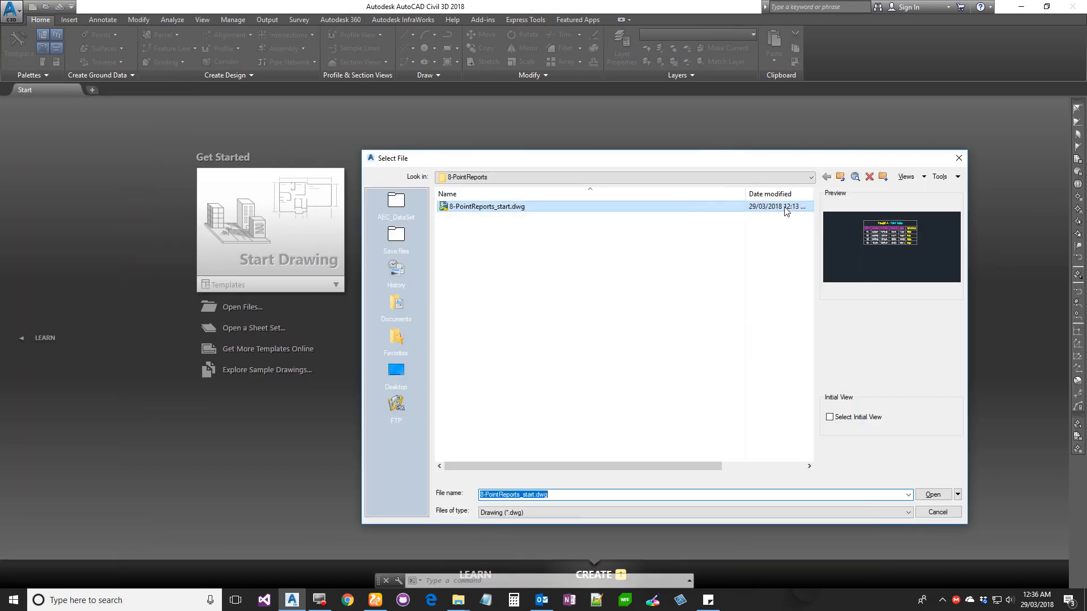
left_click(840, 177)
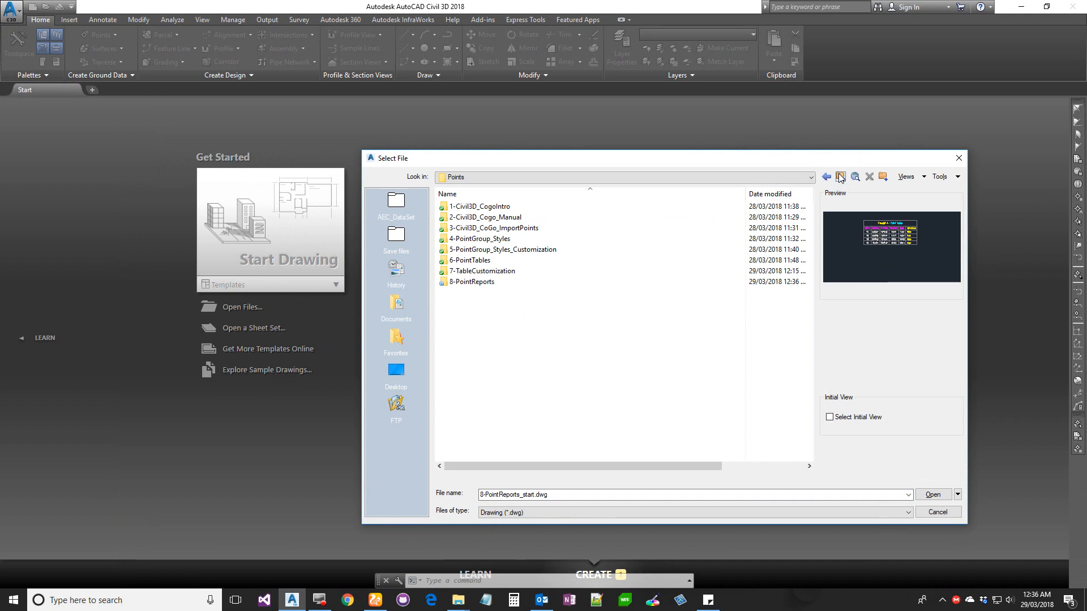
left_click(840, 177)
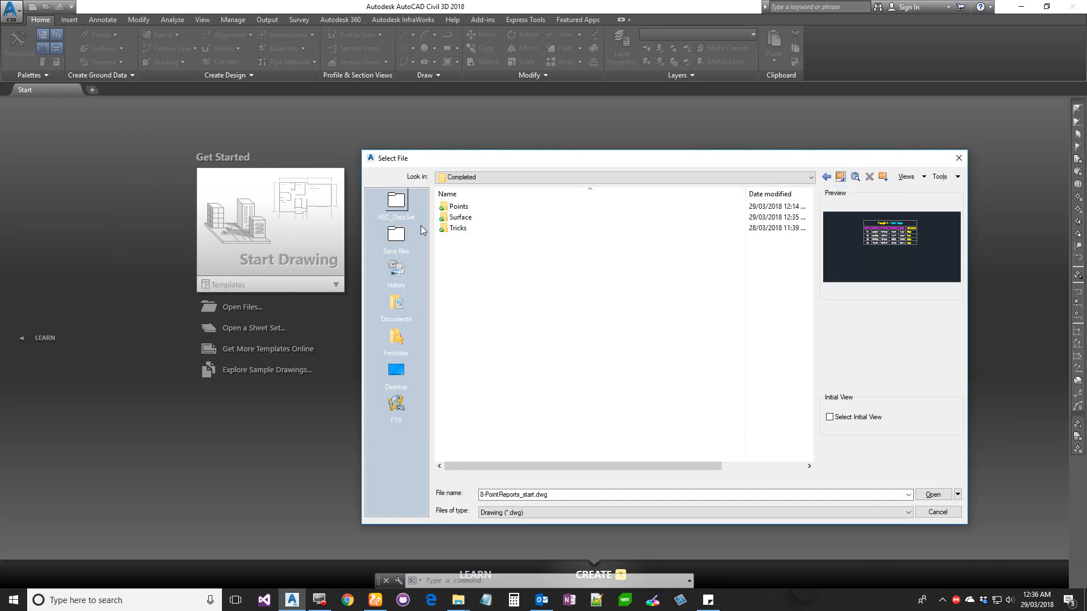
double_click(452, 218)
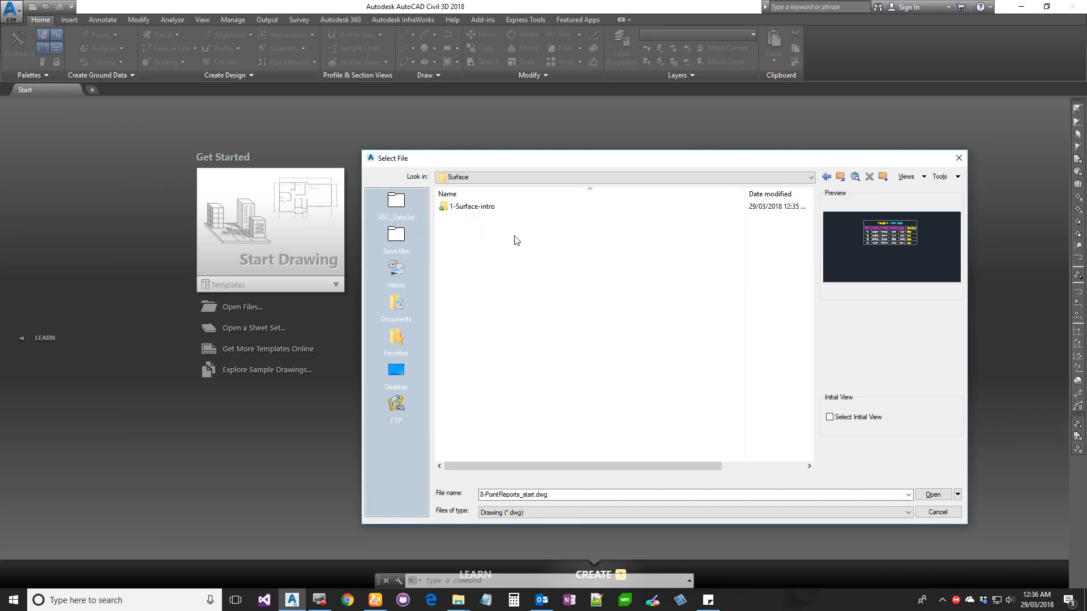
double_click(486, 207)
left_click(488, 206)
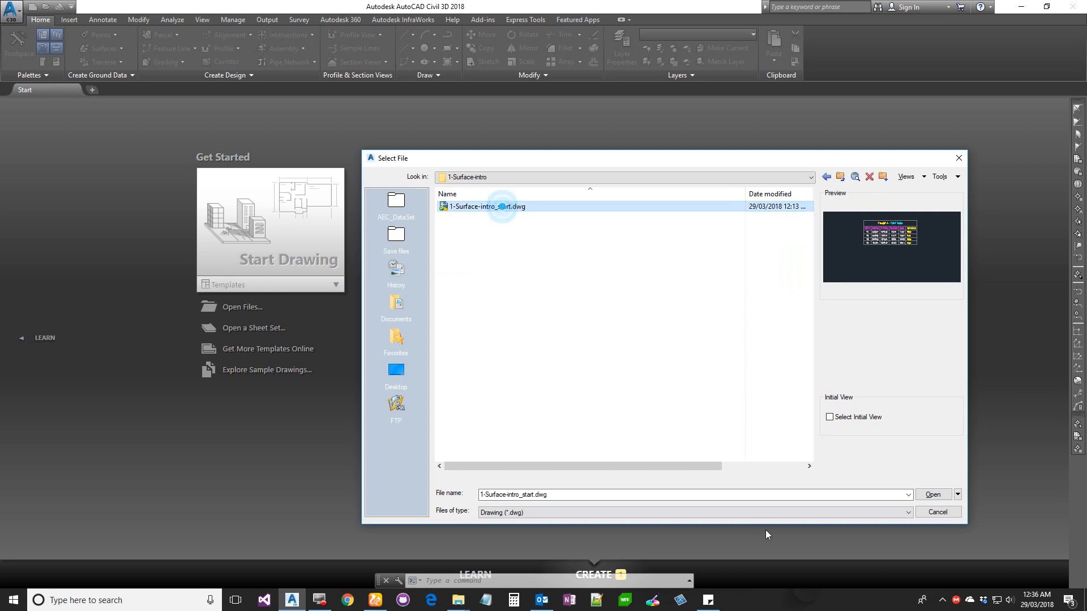
left_click(933, 494)
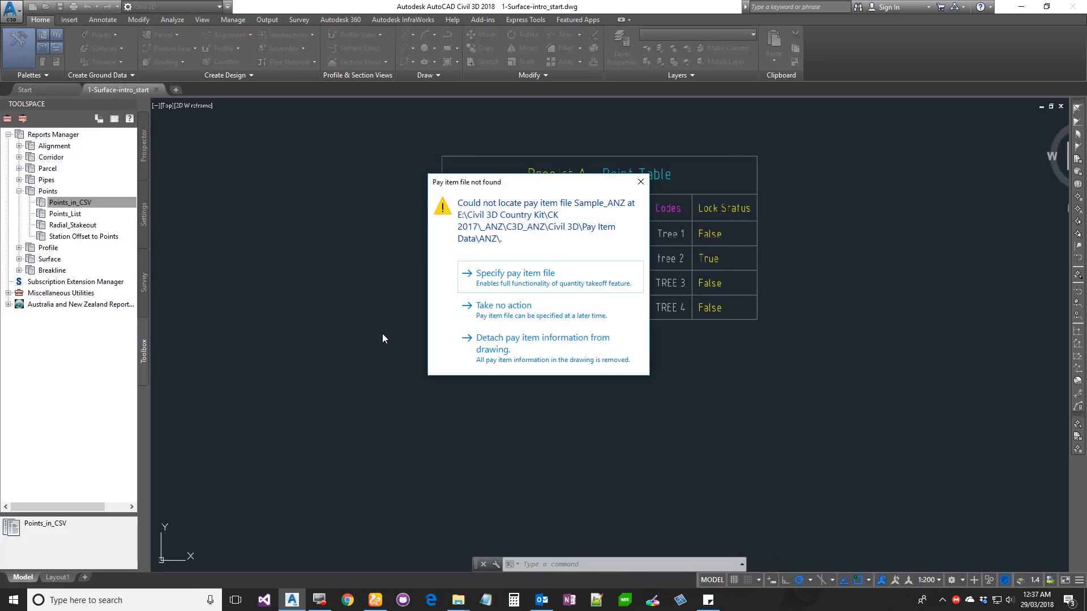
left_click(492, 308)
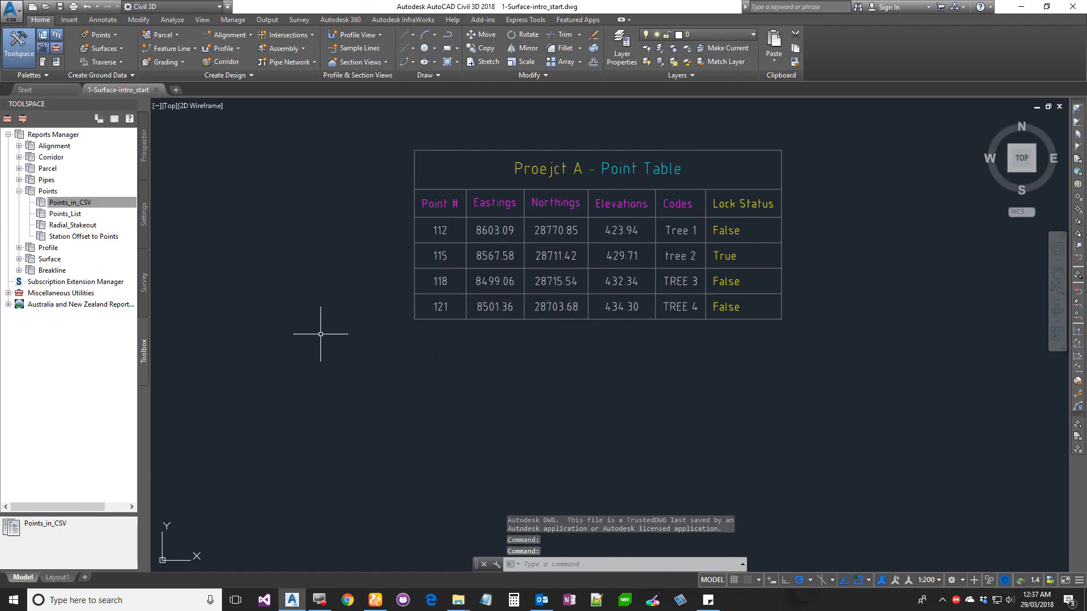
Step: Zoom to the drawing's extents and examine the survey points scattered across model space
scroll(356, 313, "down", 10)
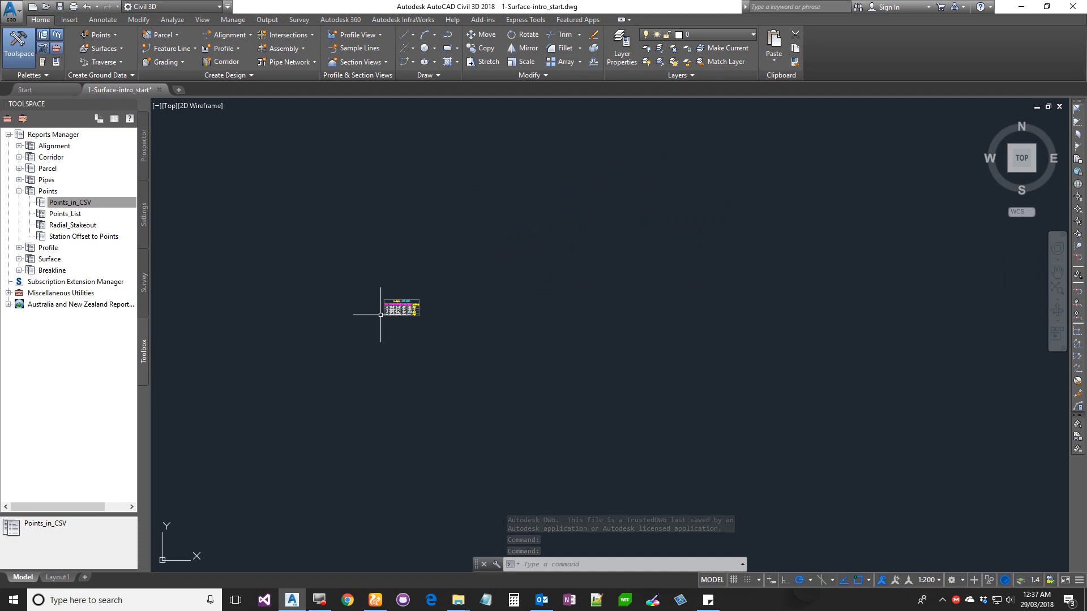
middle_click(350, 316)
middle_click(350, 316)
scroll(401, 331, "down", 6)
middle_click_drag(485, 383, 413, 258)
scroll(412, 254, "up", 7)
scroll(406, 305, "up", 6)
middle_click_drag(392, 303, 674, 441)
middle_click_drag(450, 216, 803, 484)
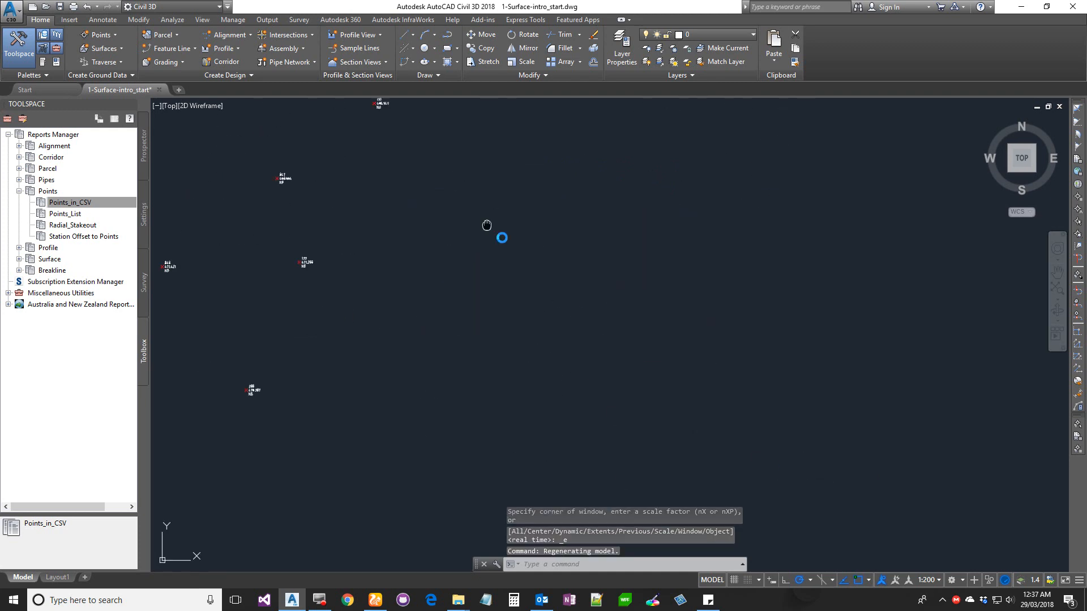
middle_click_drag(495, 223, 782, 412)
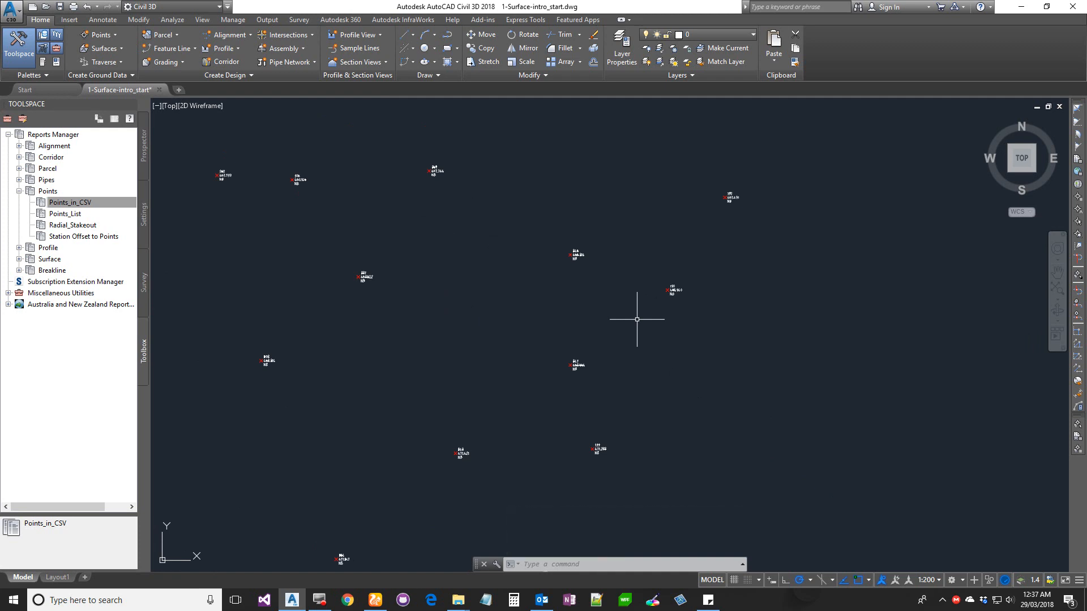
Step: Create a subfolder named test inside the Corridor folder under the drawing's Surfaces collection
left_click(144, 144)
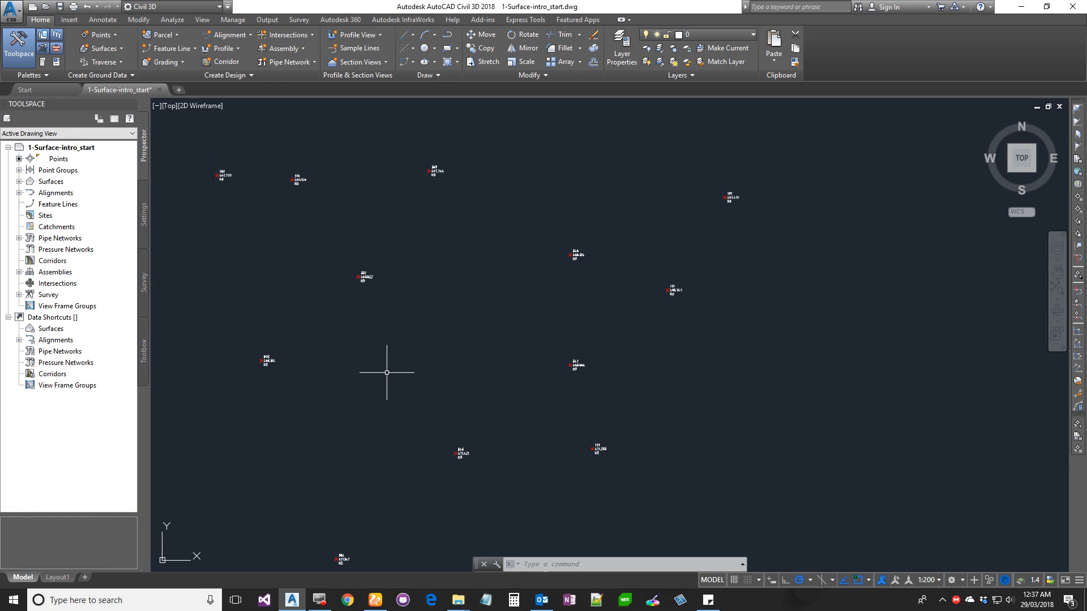
left_click(18, 181)
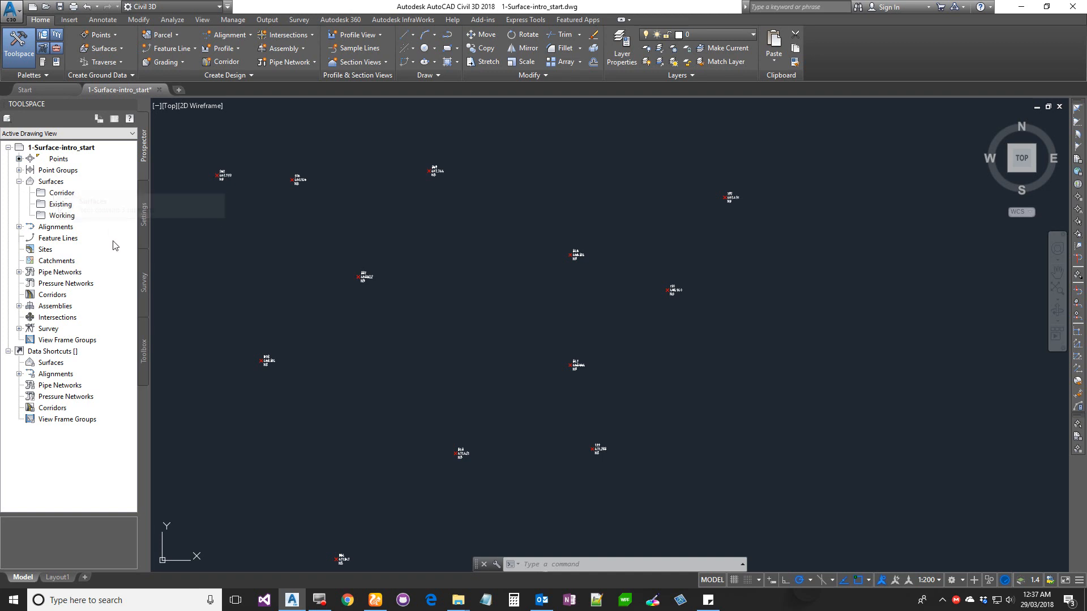
right_click(61, 192)
left_click(94, 204)
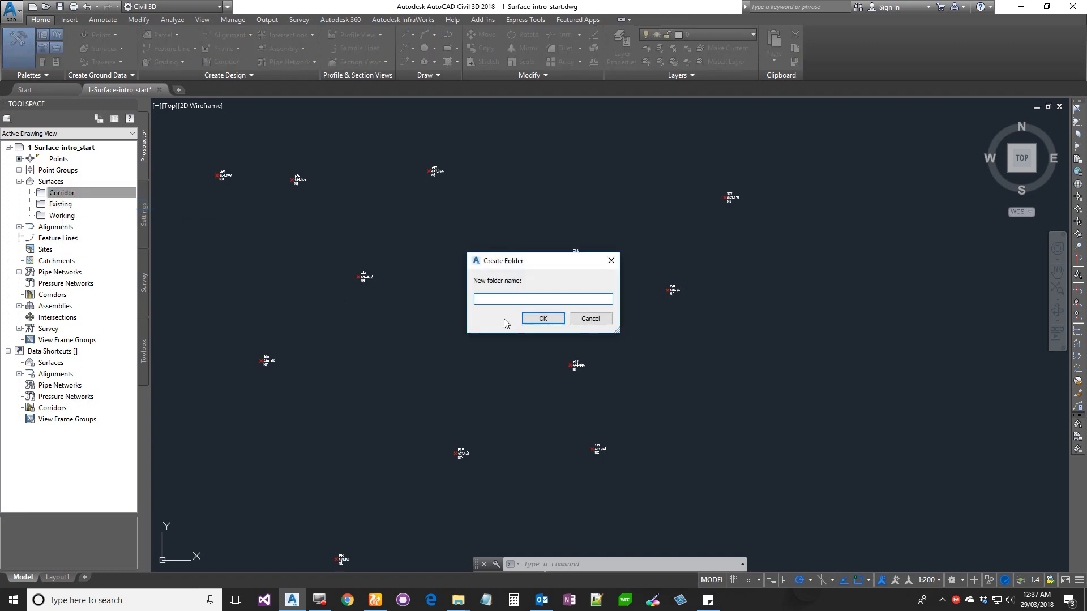
type("test")
key("Return")
left_click(29, 192)
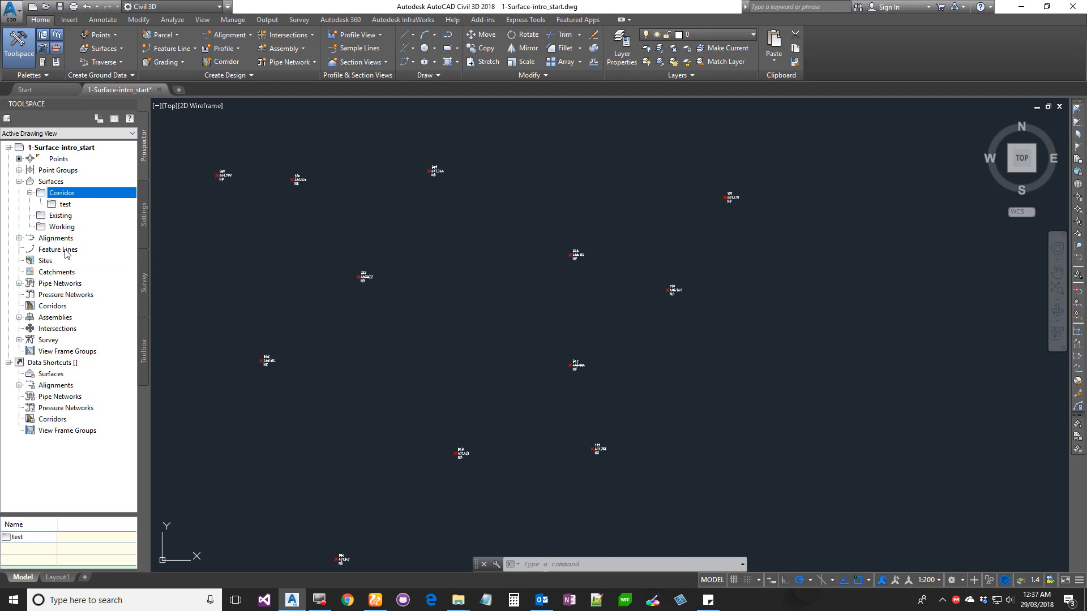
left_click(66, 205)
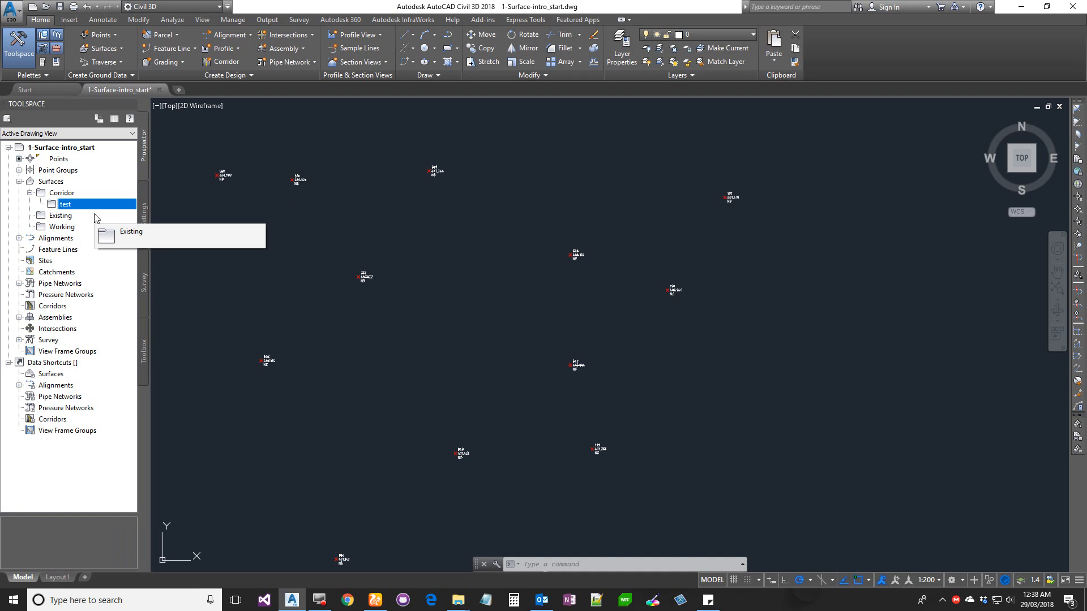
left_click(30, 194)
left_click(31, 194)
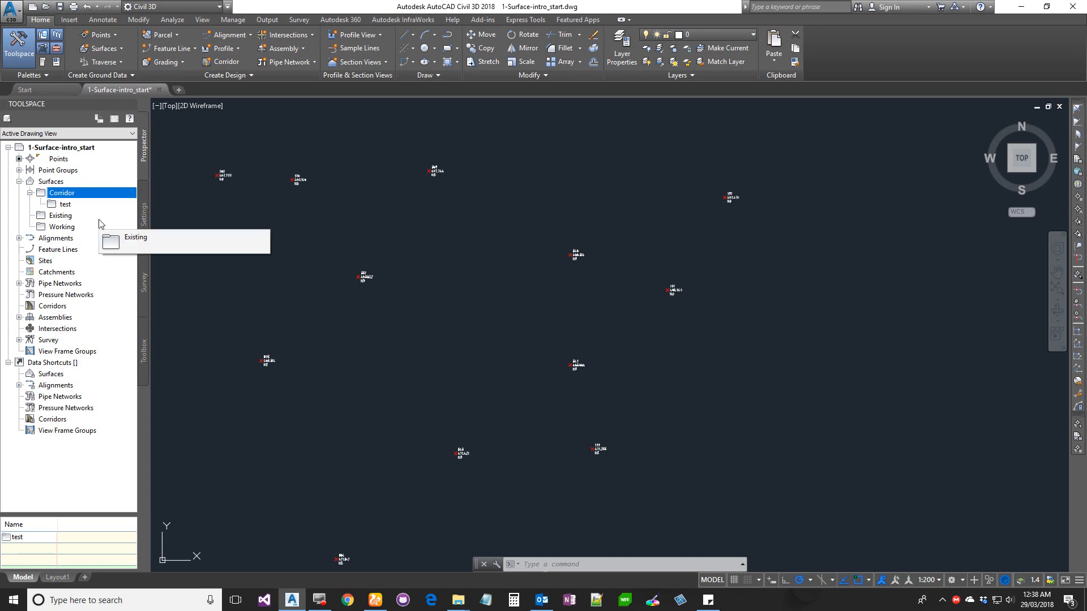
Step: Start creating a surface in the Surfaces collection, naming it NSurface and keeping the type as TIN surface
right_click(72, 181)
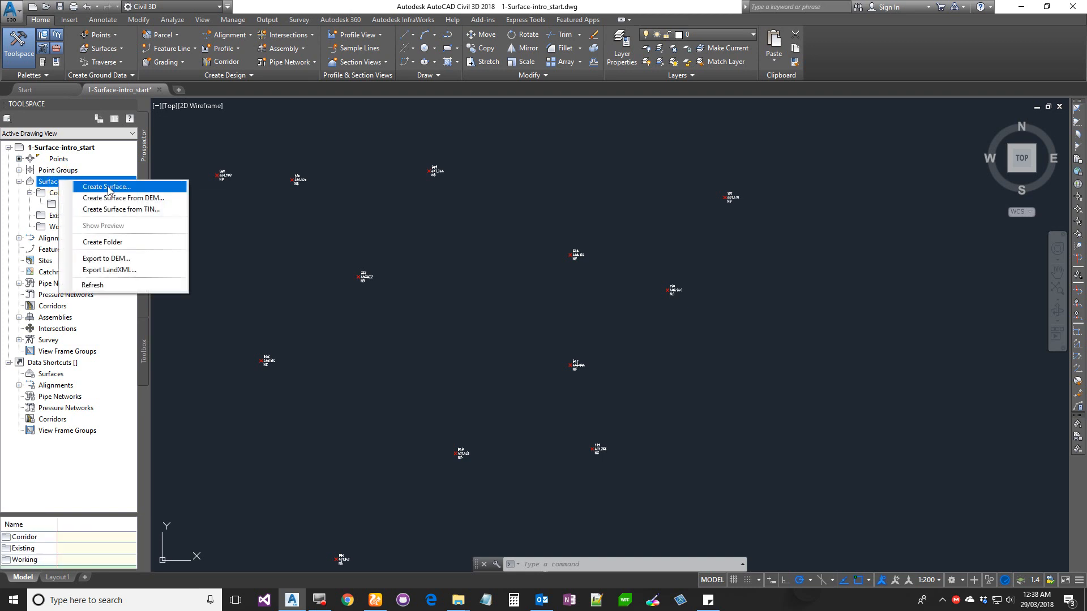
left_click(85, 187)
left_click(587, 260)
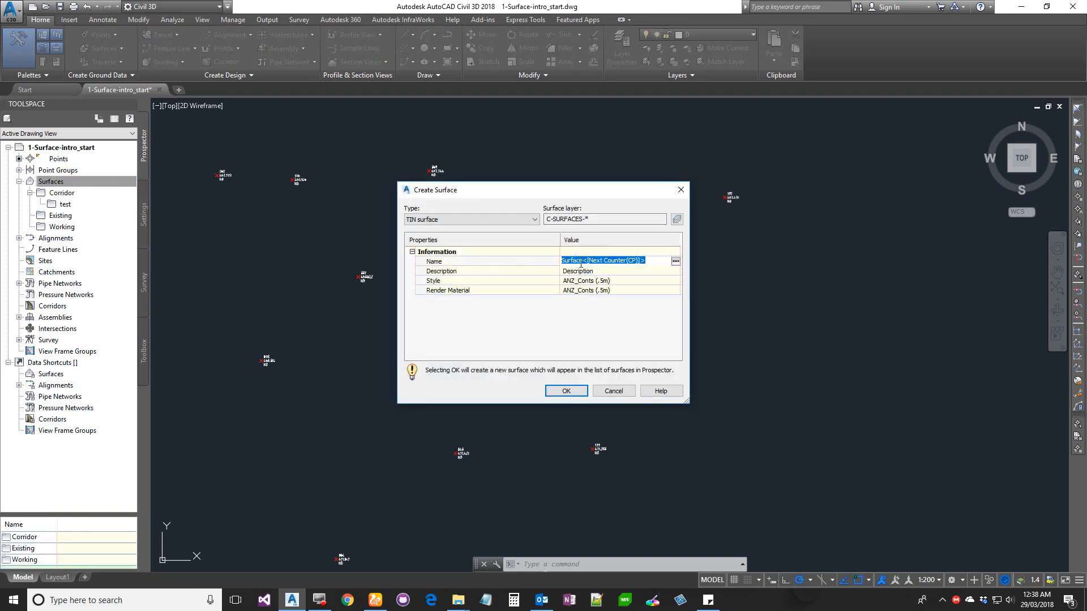
type("NSurface")
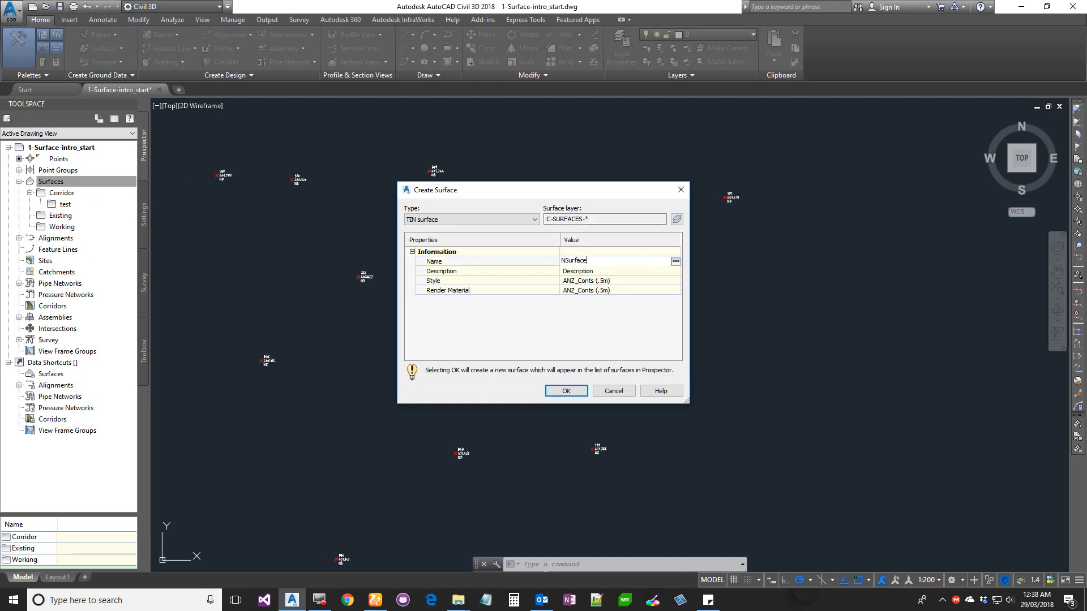
left_click(441, 221)
left_click(426, 225)
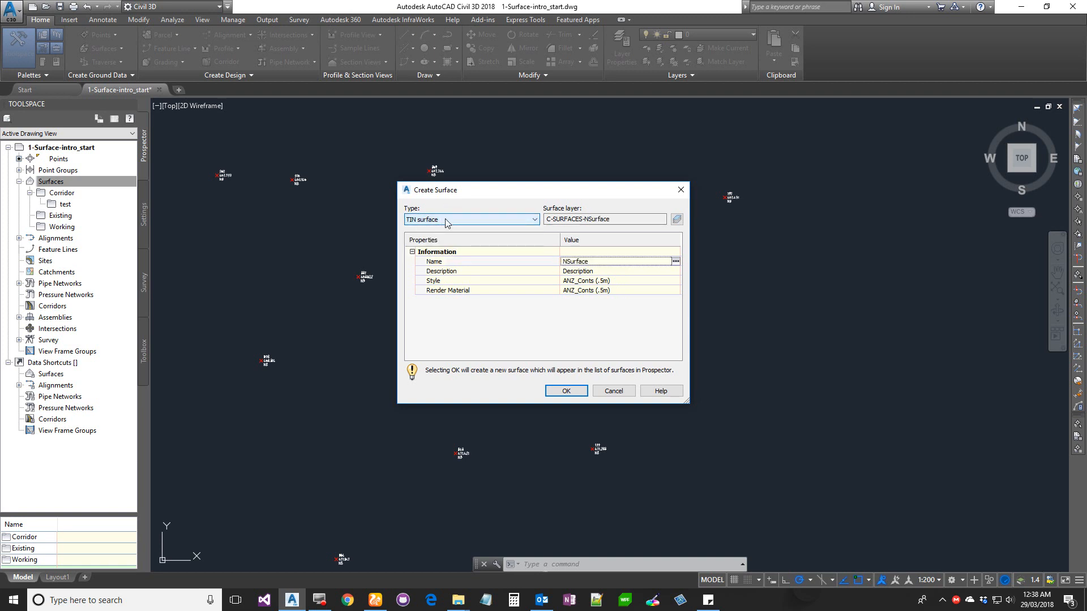
double_click(616, 220)
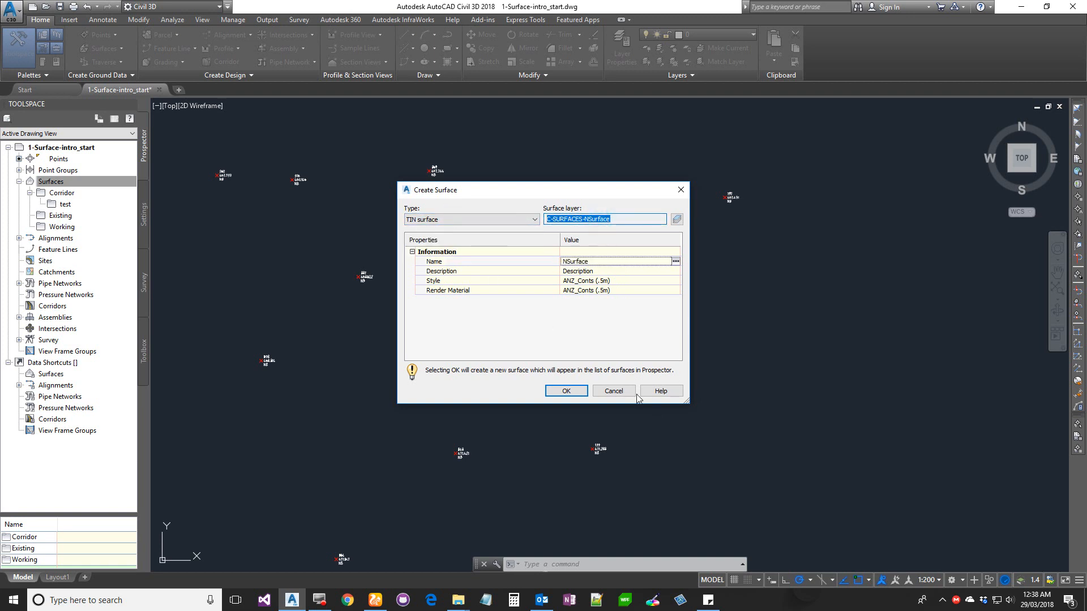
Step: Set the new surface's description to "Survey done by RG - 20180404"
left_click(620, 271)
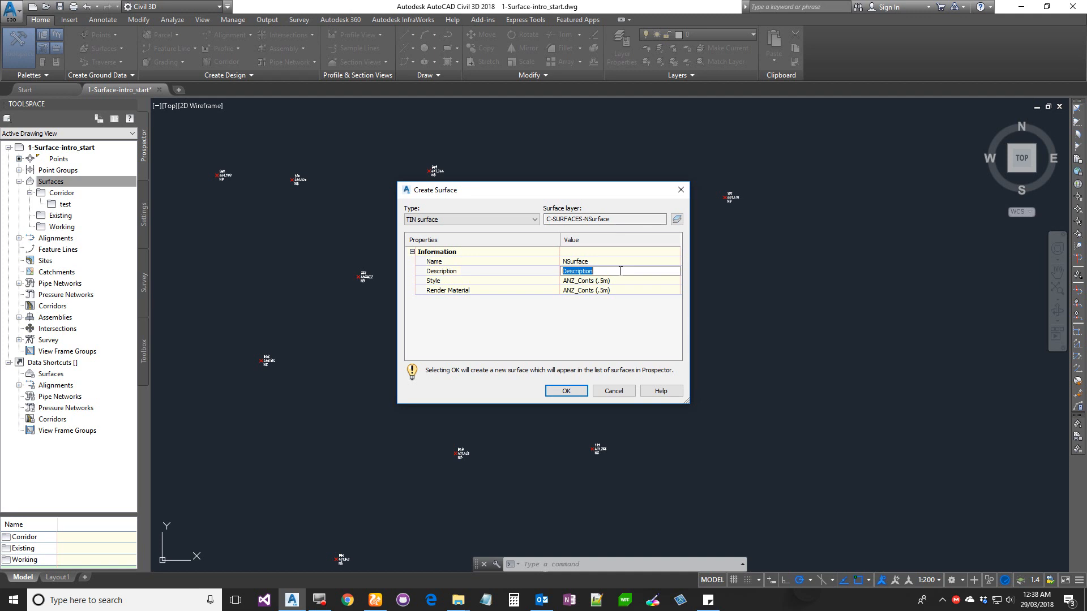
type("Survey  done by RG - 20180404")
left_click(663, 287)
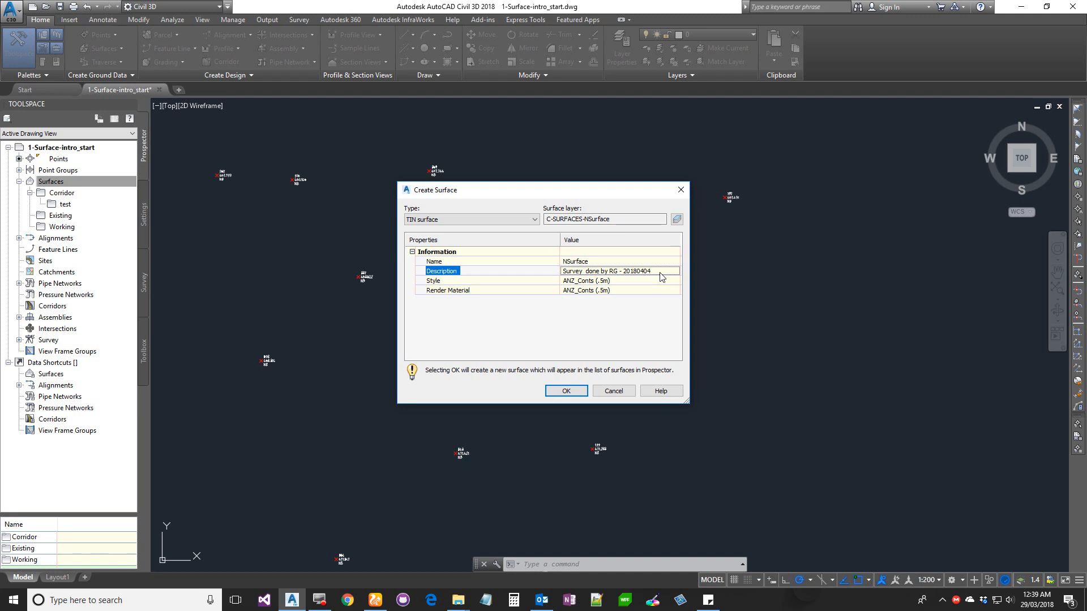
Step: Set the new surface's style to ANZ_Conts (2m)
left_click(641, 283)
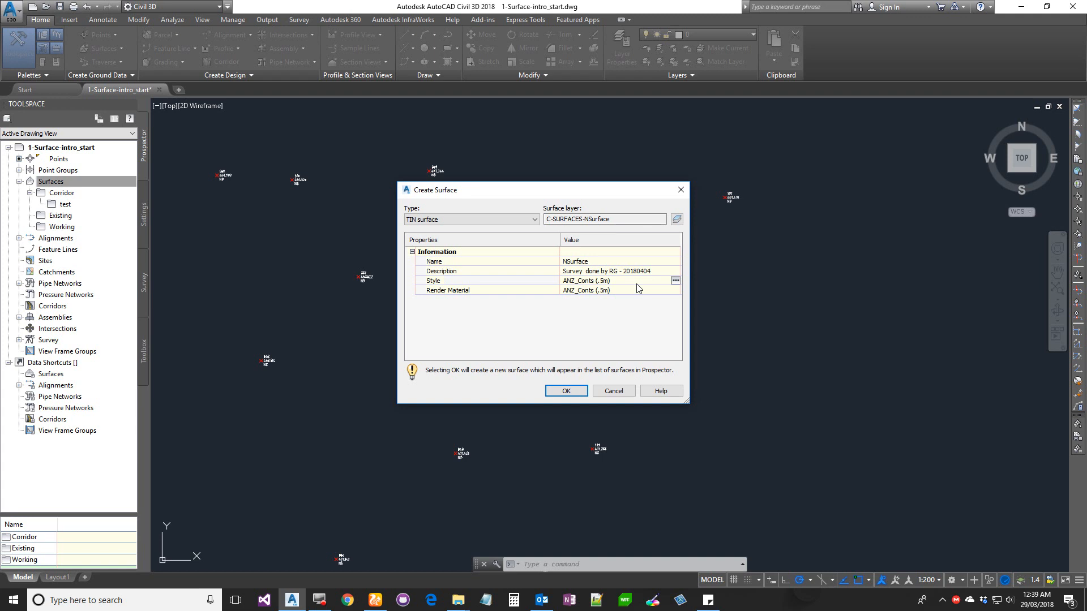
left_click(675, 279)
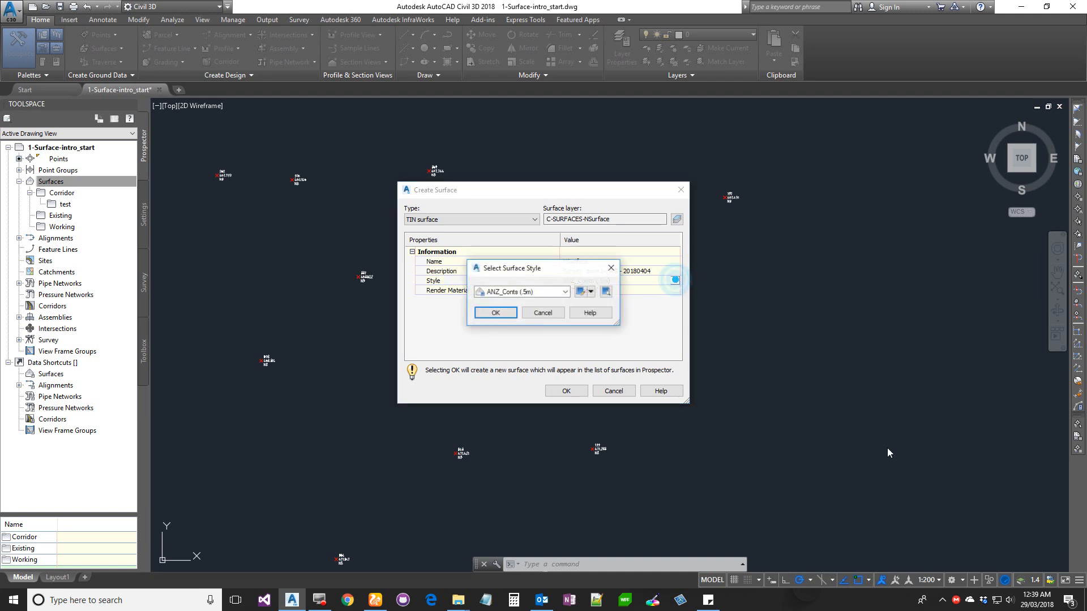
left_click(538, 292)
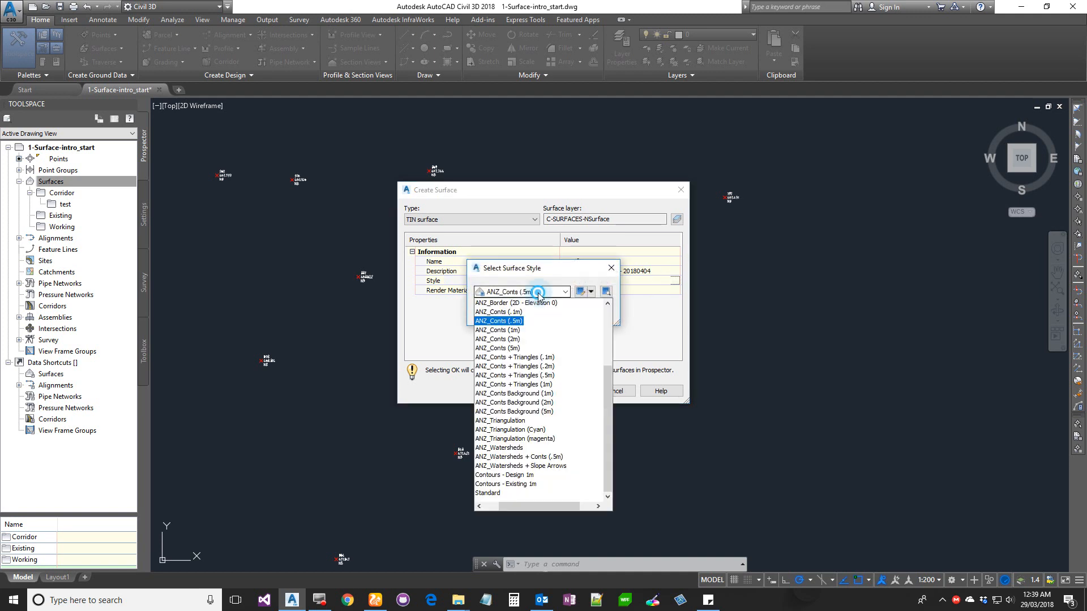
left_click(509, 340)
left_click(495, 312)
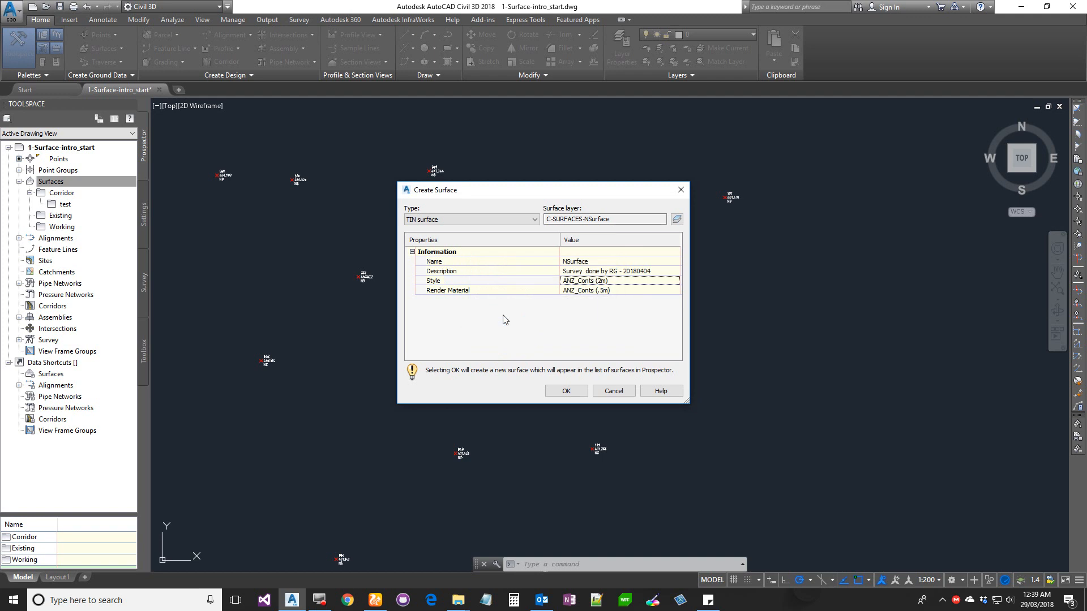
left_click(608, 281)
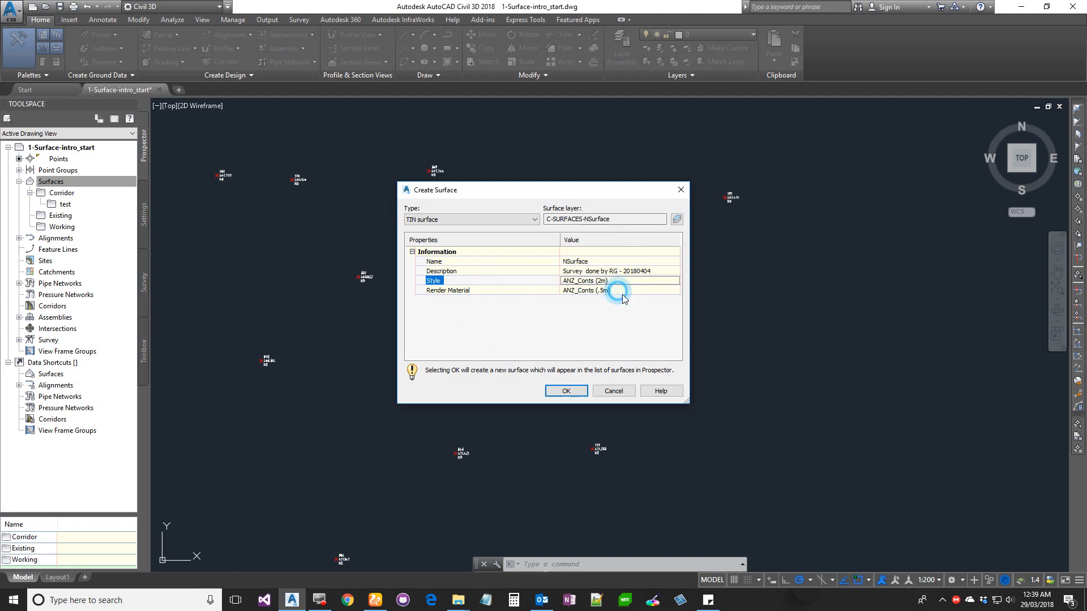
left_click(655, 290)
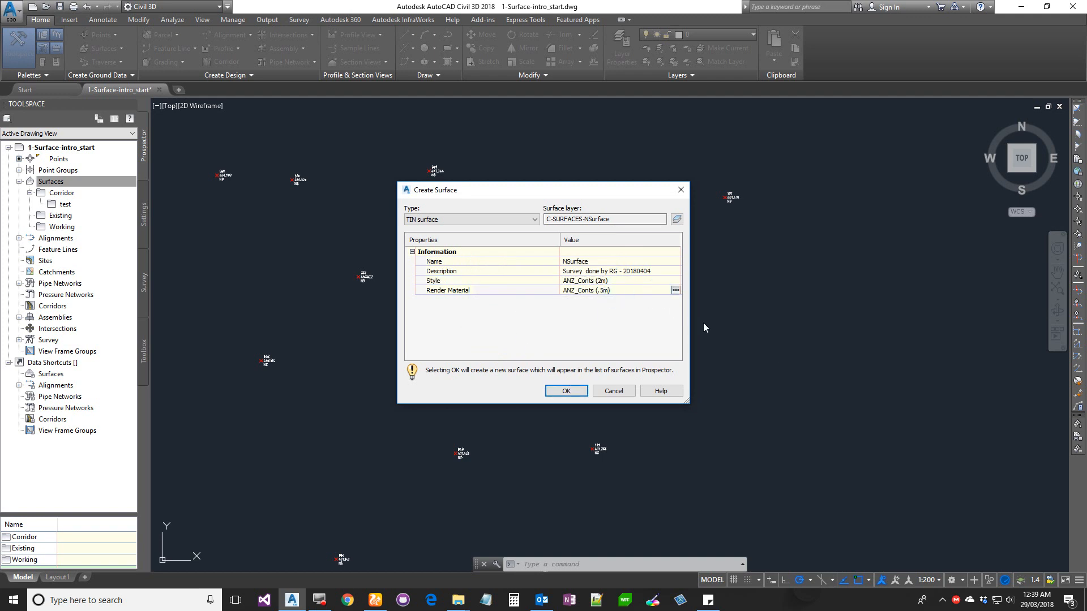
left_click(675, 290)
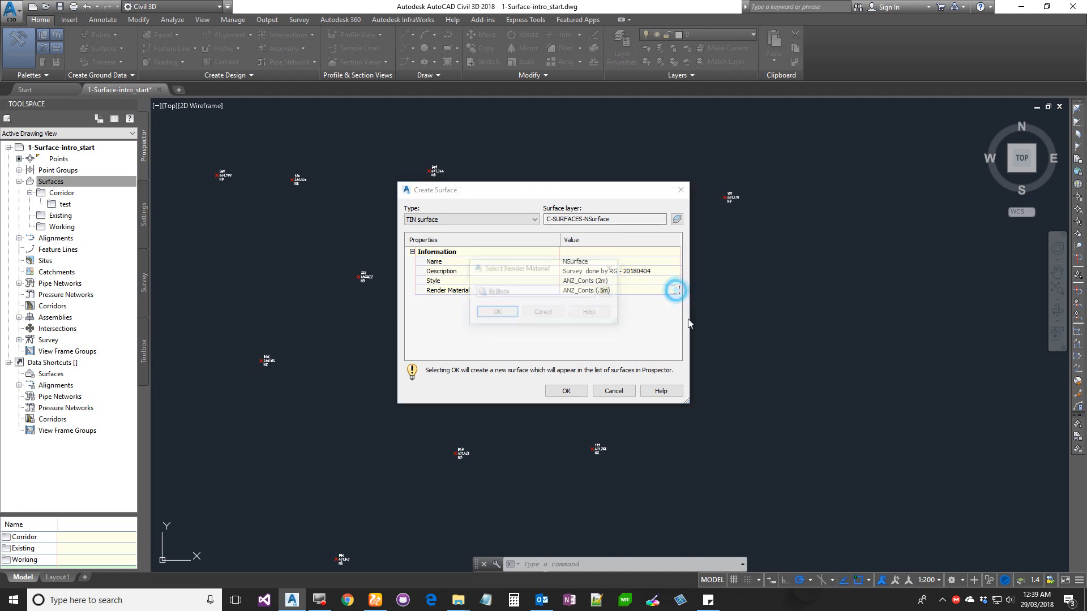
left_click(521, 292)
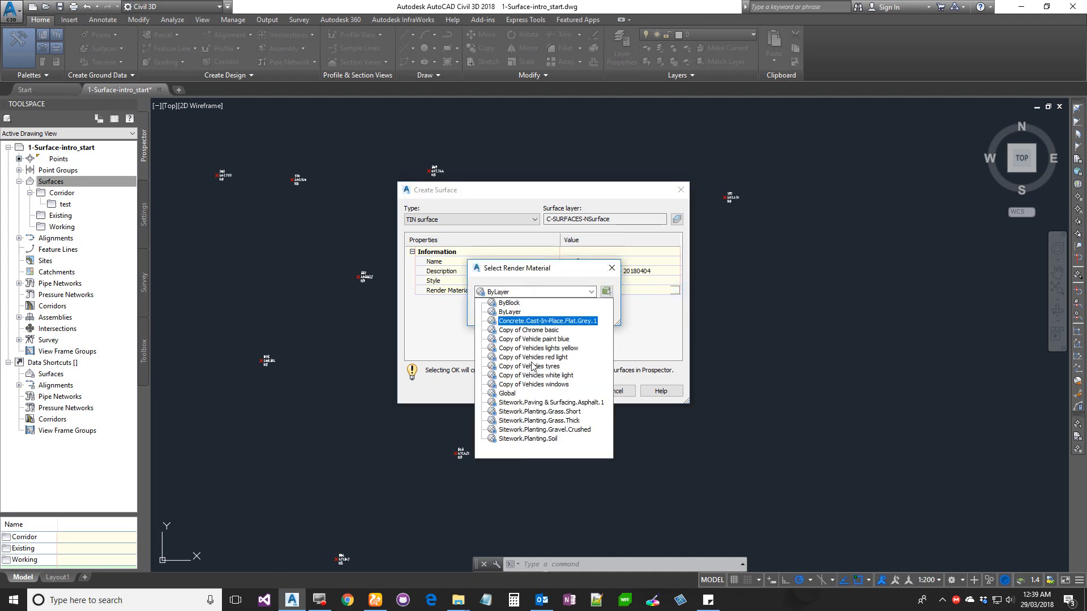
left_click(536, 271)
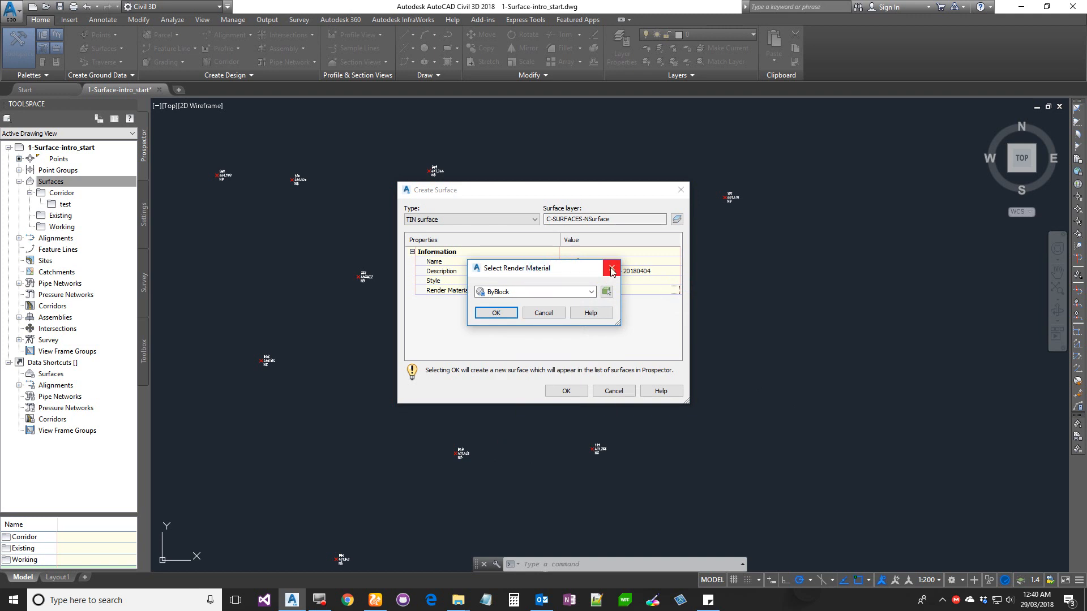
left_click(512, 292)
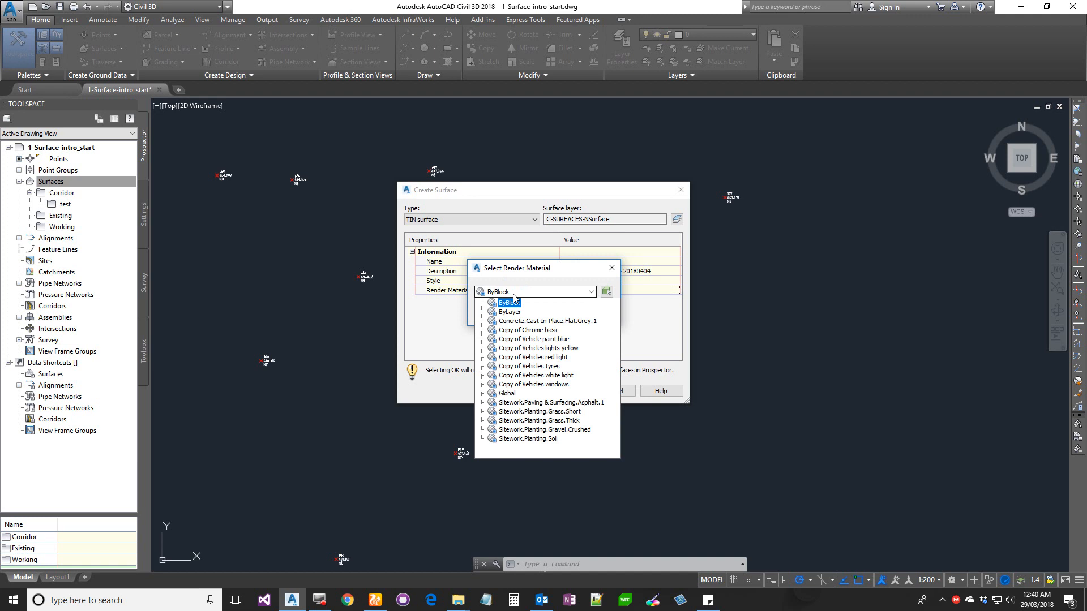
left_click(611, 268)
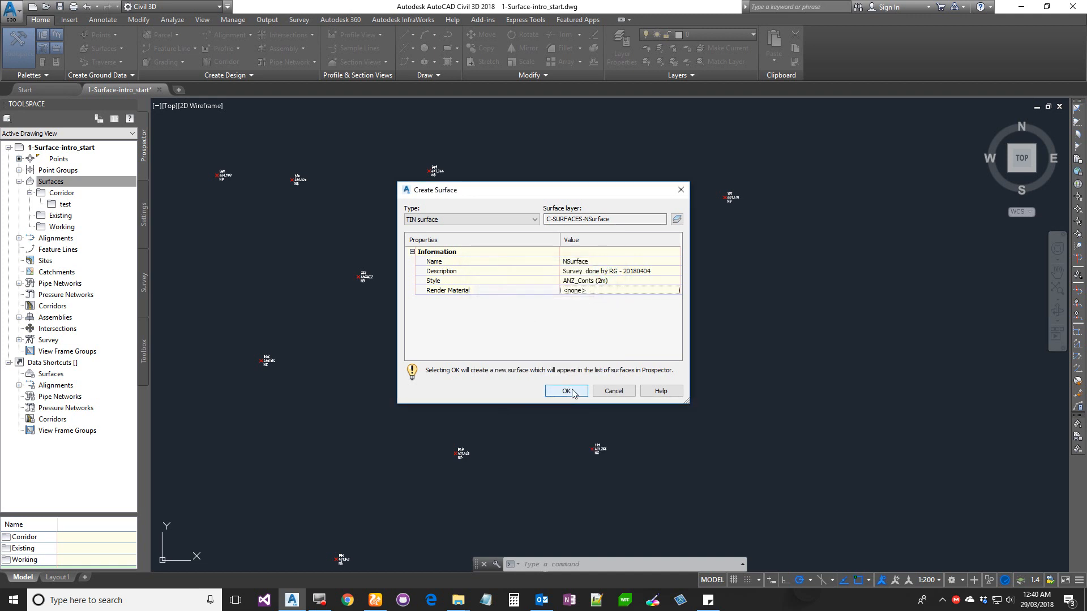
Step: Finish creating the NSurface TIN surface with the entered properties and bring all the survey points into view
left_click(566, 391)
middle_click(464, 393)
middle_click(464, 393)
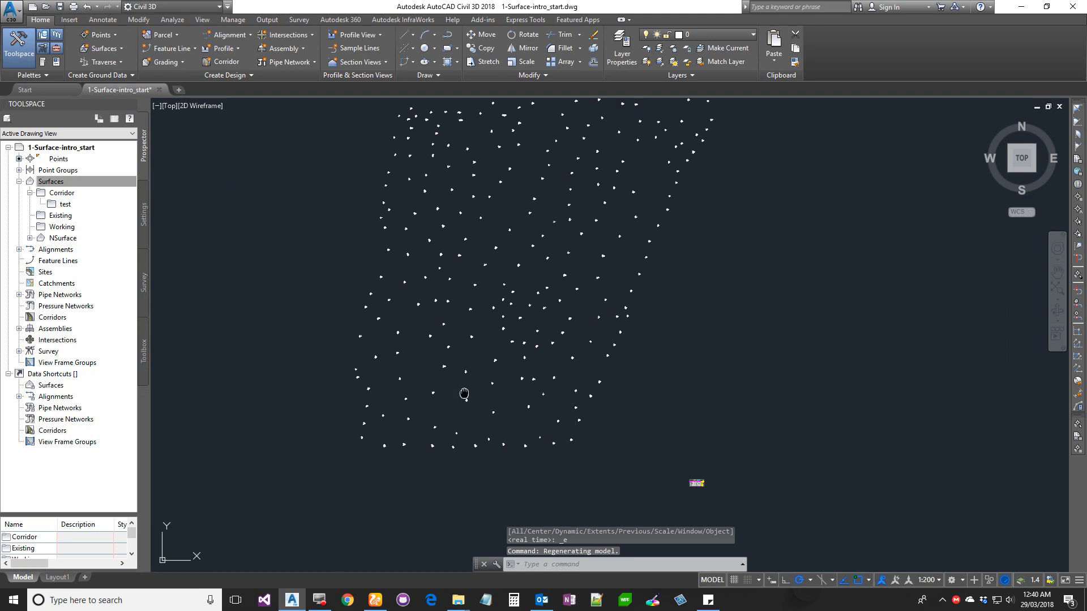
scroll(653, 251, "up", 1)
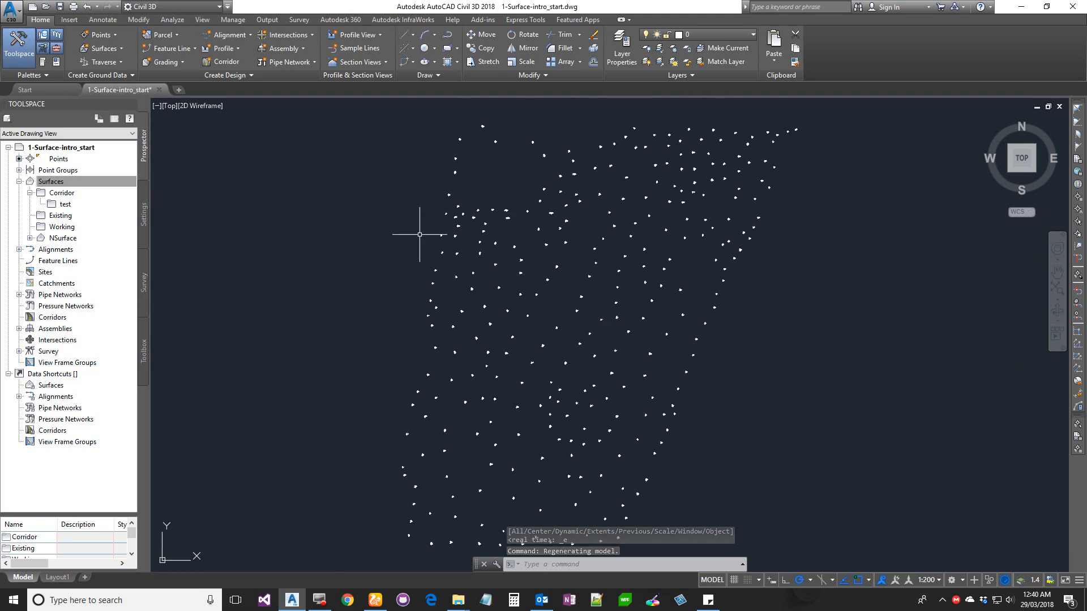
Step: Expand NSurface and its Definition in the surface collection to reach its data sources, selecting Point Files
left_click(30, 238)
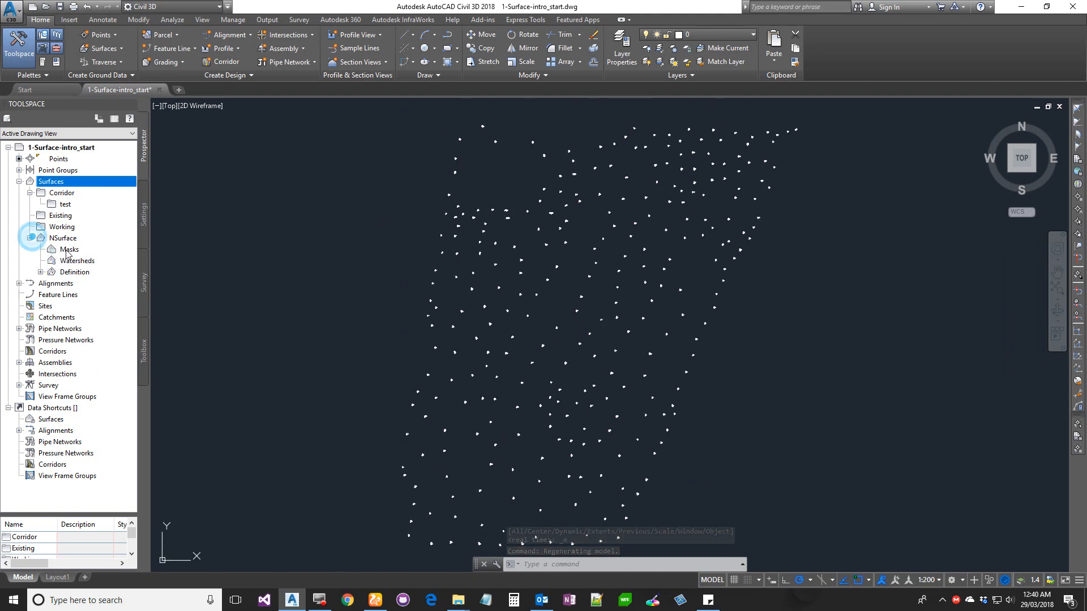
left_click(40, 273)
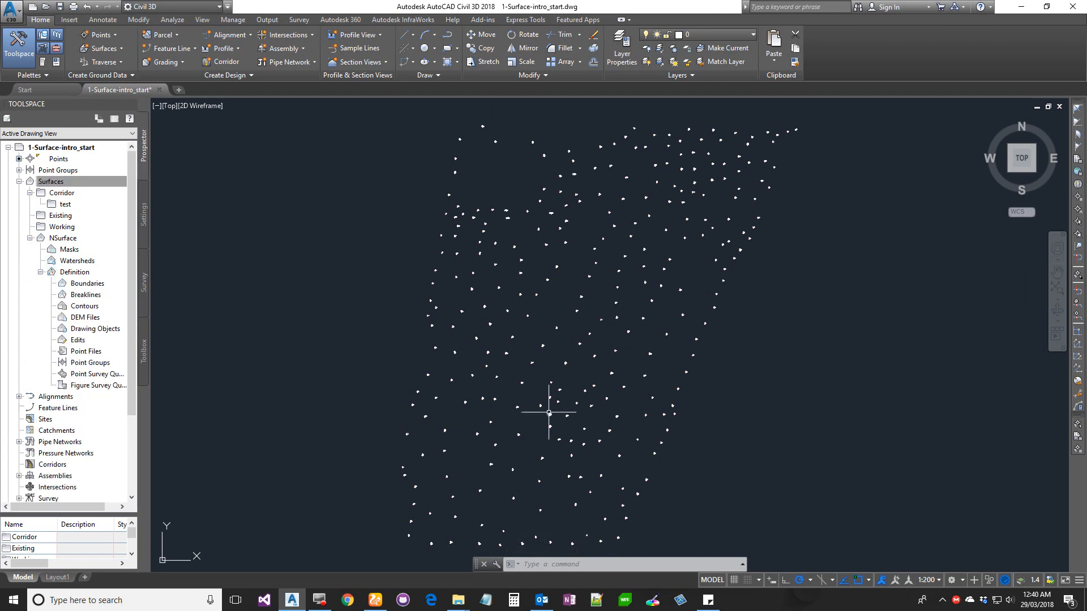
double_click(40, 269)
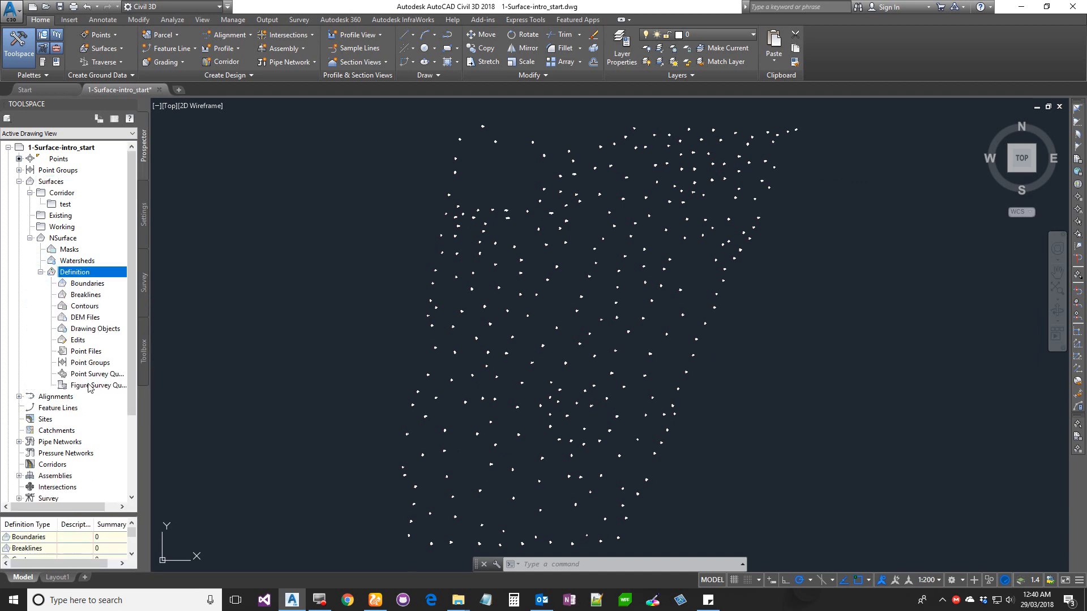
left_click(85, 351)
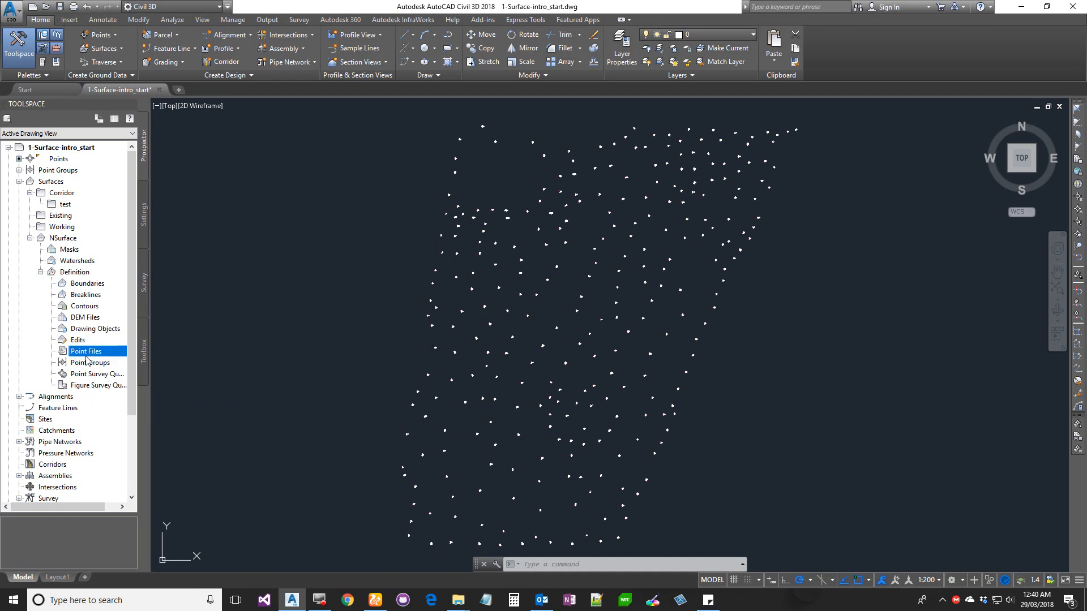
right_click(66, 158)
left_click(102, 162)
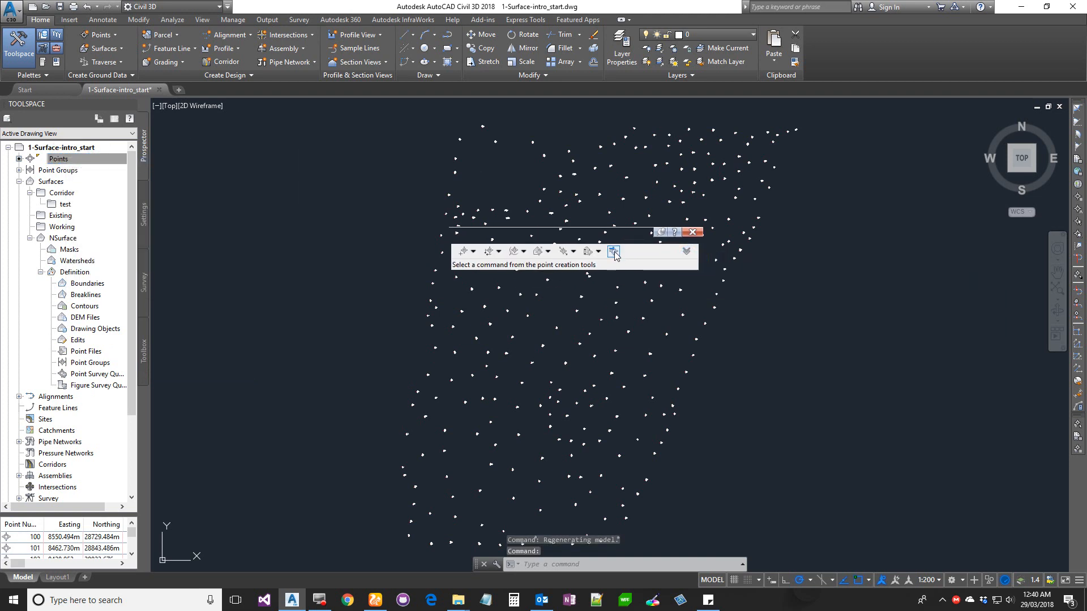
left_click(692, 232)
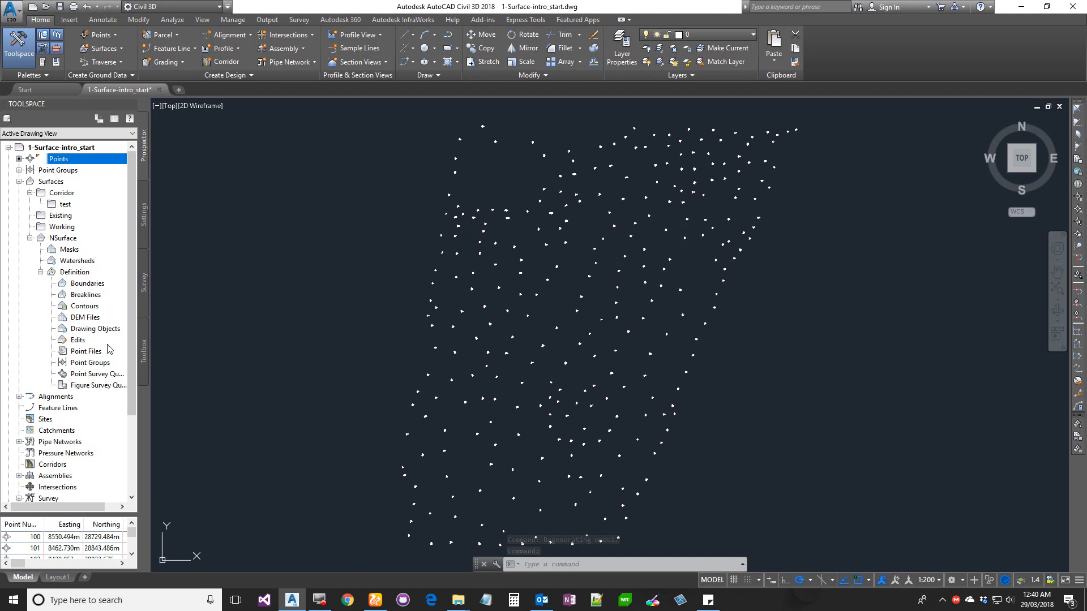
right_click(85, 353)
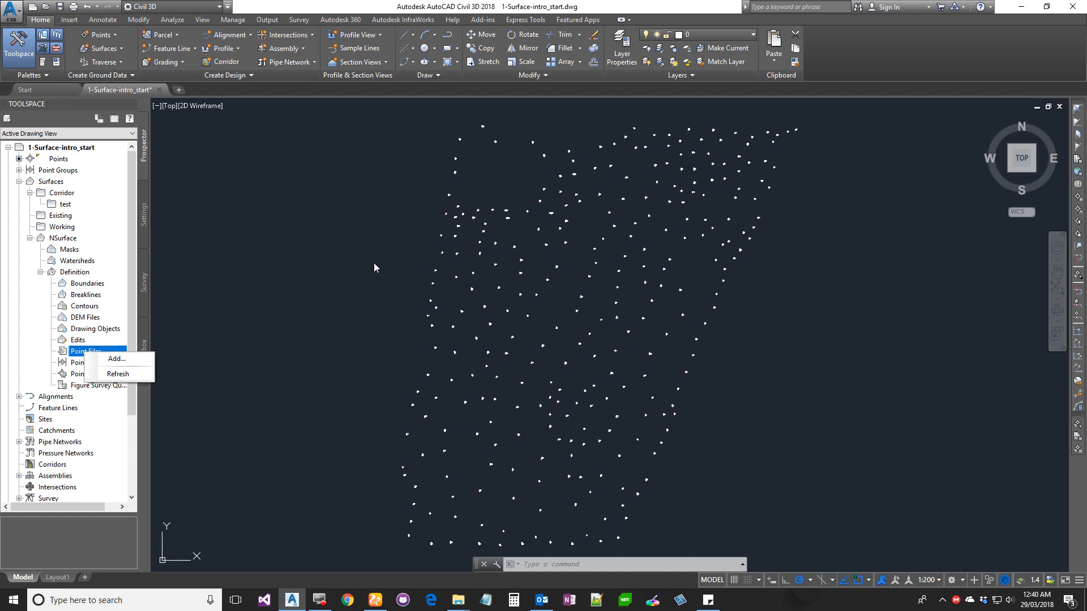
left_click(407, 170)
left_click(431, 147)
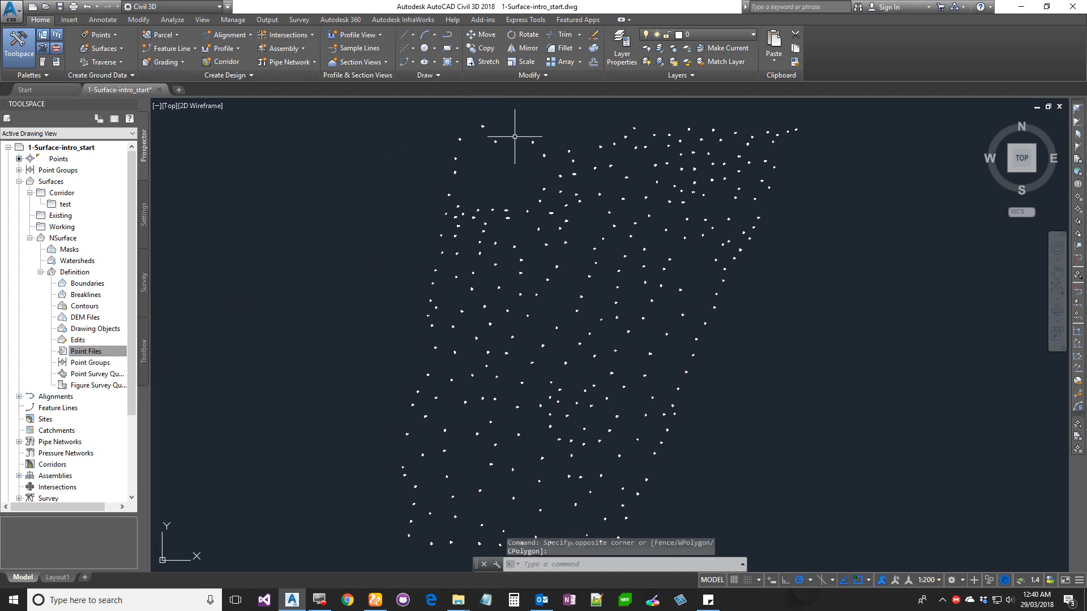
mouse_move(494, 144)
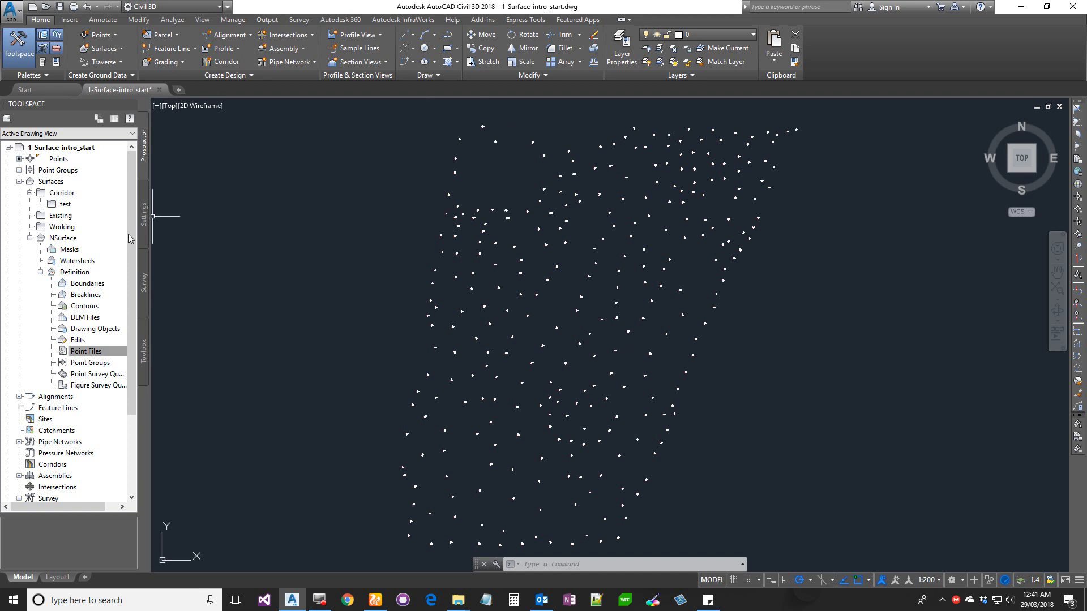
Step: Add the Natural Surface point group to the definition of NSurface
left_click(98, 364)
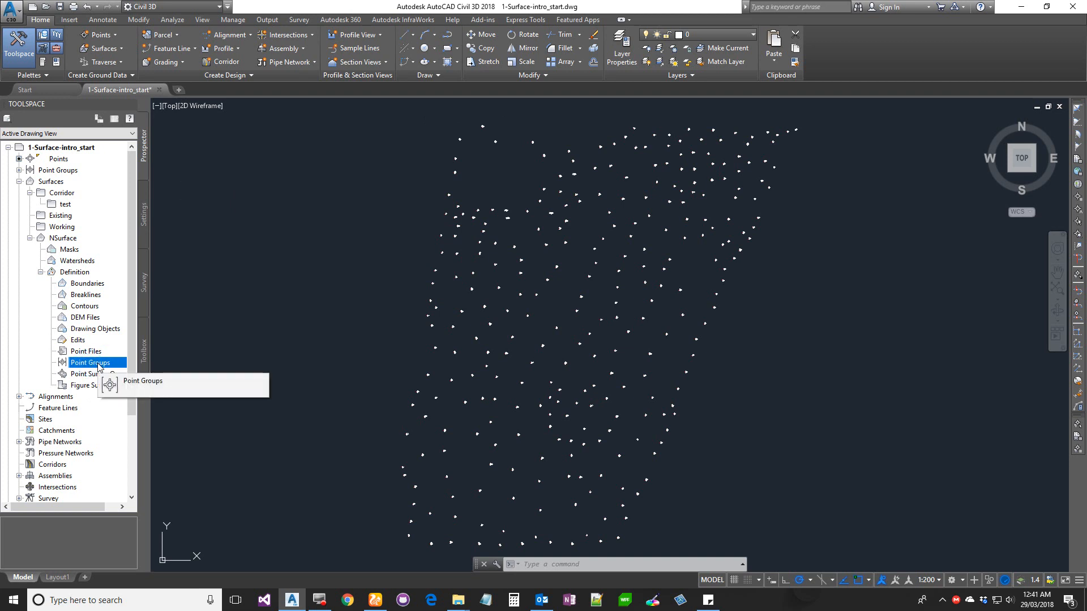
right_click(98, 365)
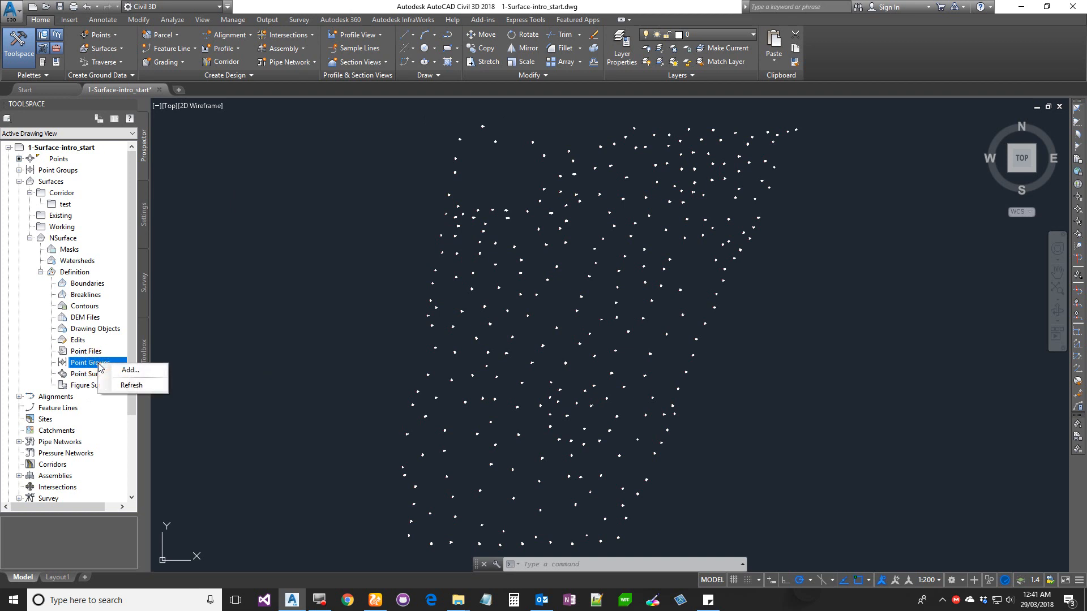
left_click(126, 367)
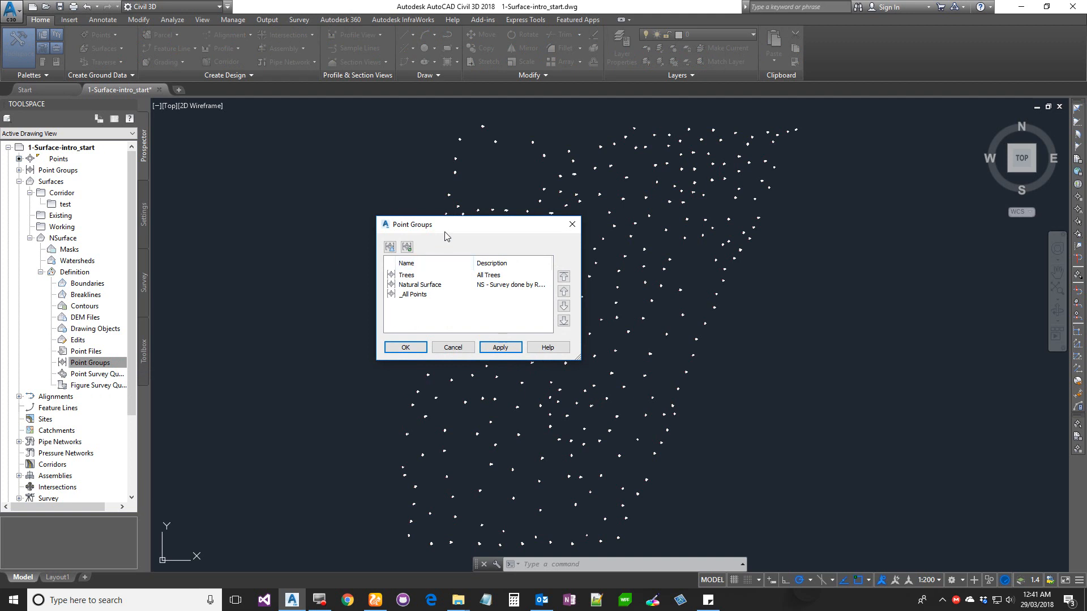
left_click_drag(444, 224, 433, 181)
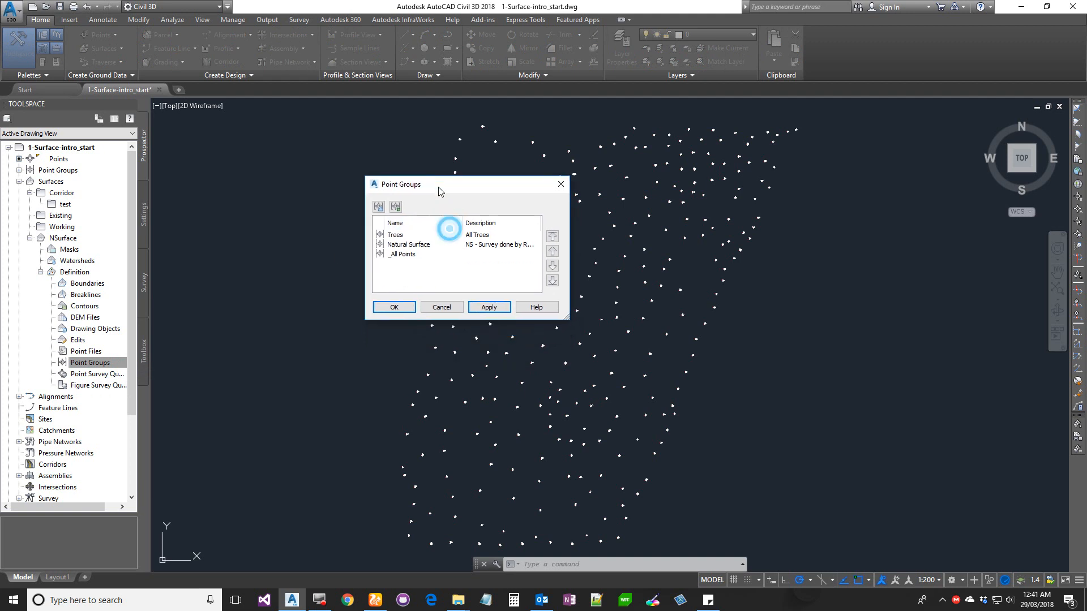
left_click(406, 242)
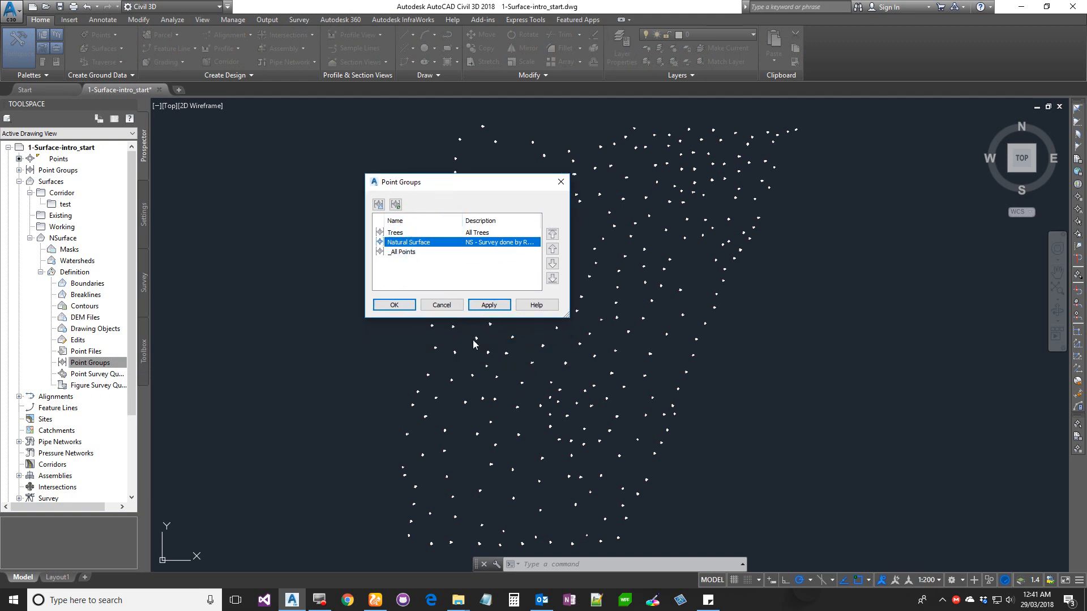
left_click(400, 253)
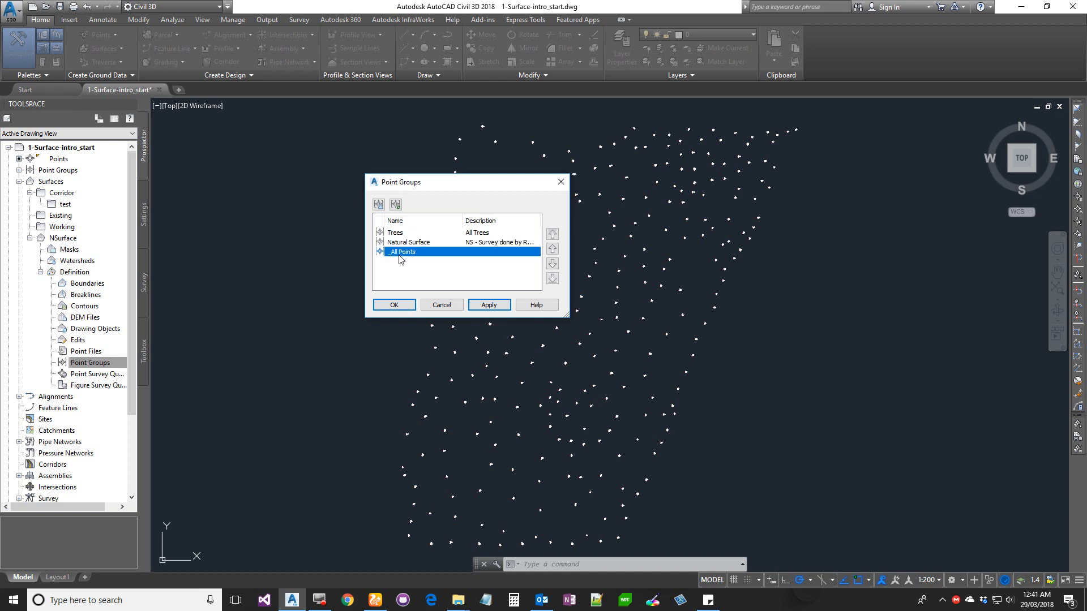
left_click(400, 245)
left_click(402, 254)
left_click(408, 243)
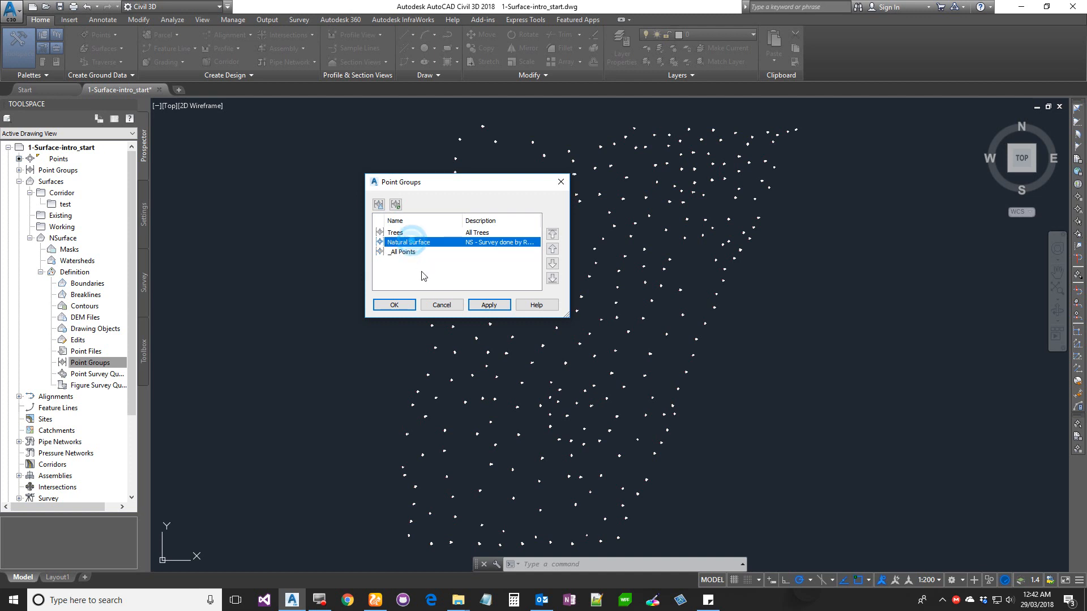
left_click(395, 306)
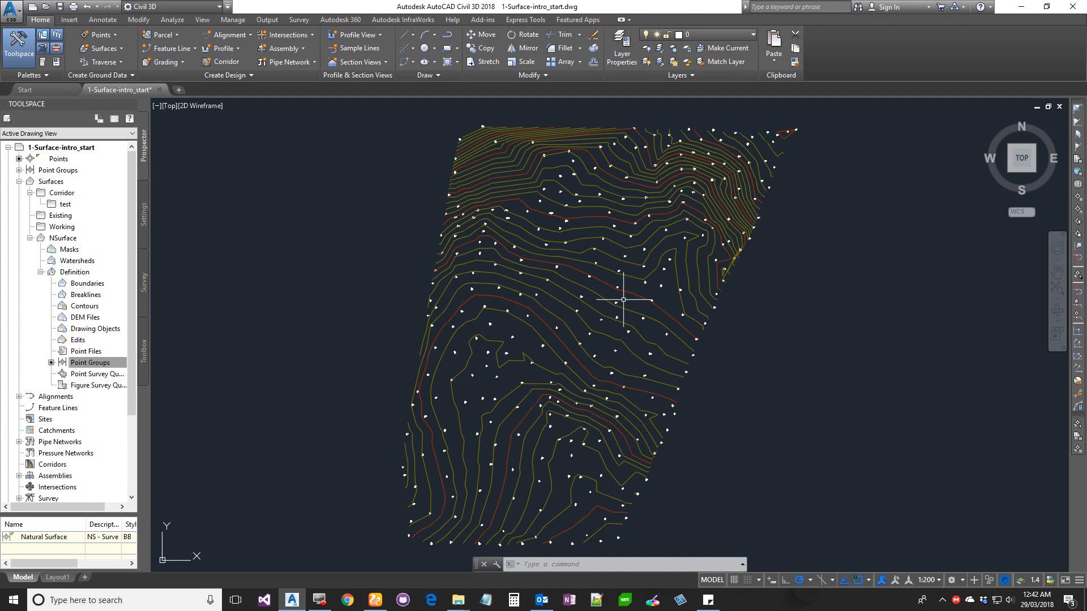
Step: Examine NSurface in an enlarged Object Viewer, orbiting from the top view to a tilted 3D view
mouse_move(623, 300)
mouse_move(507, 166)
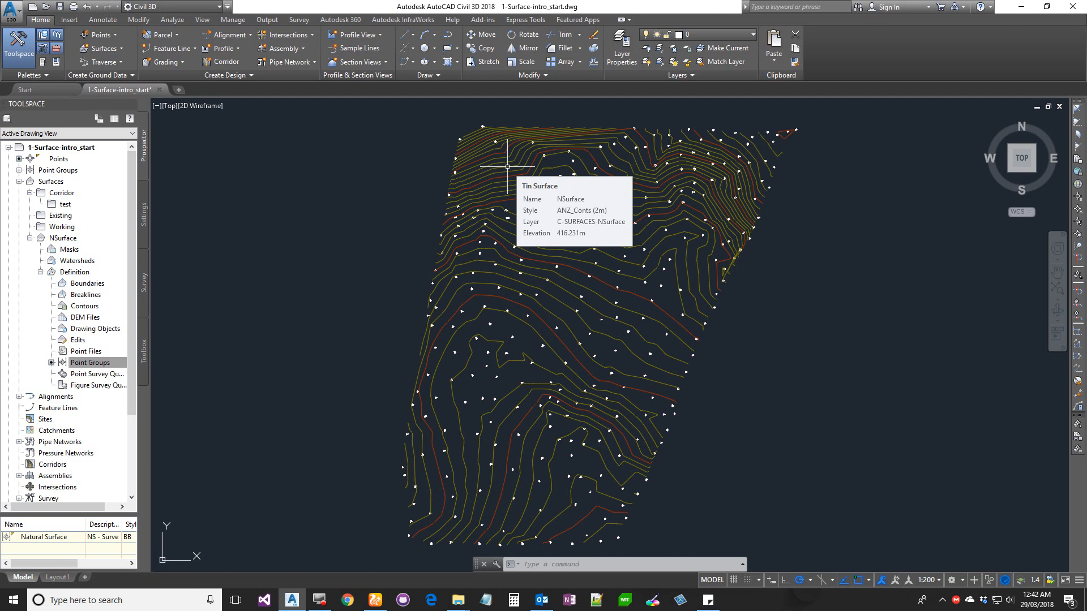
left_click(507, 166)
right_click(507, 167)
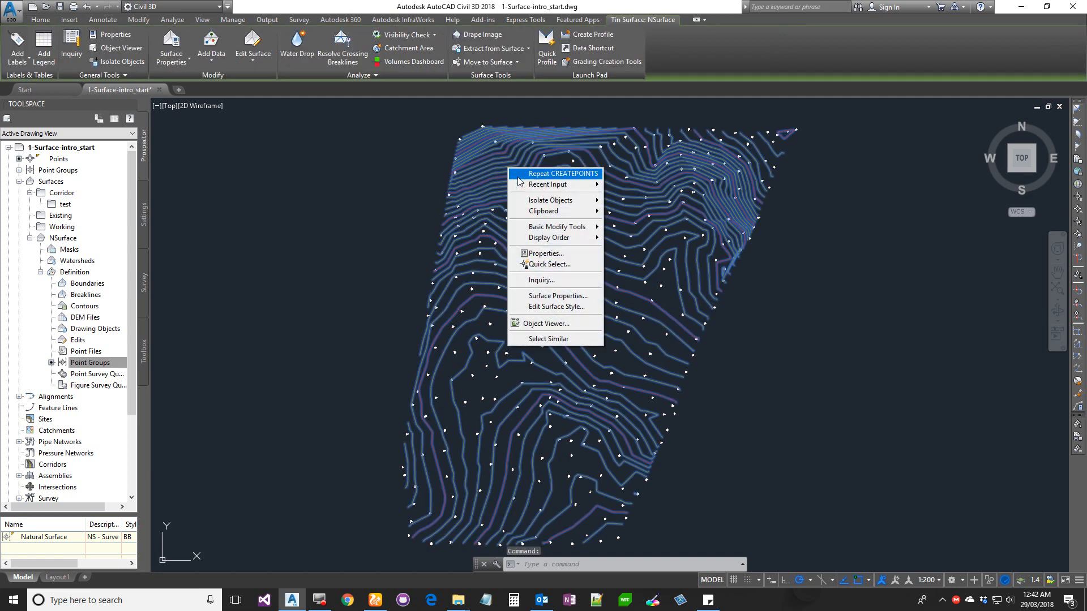
left_click(546, 323)
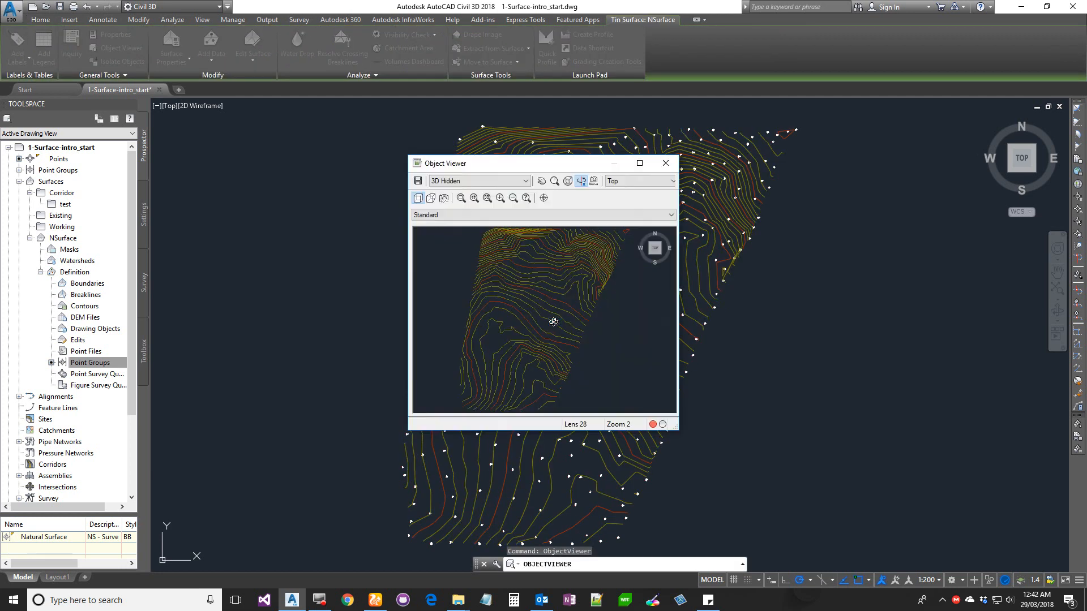
left_click_drag(677, 430, 930, 573)
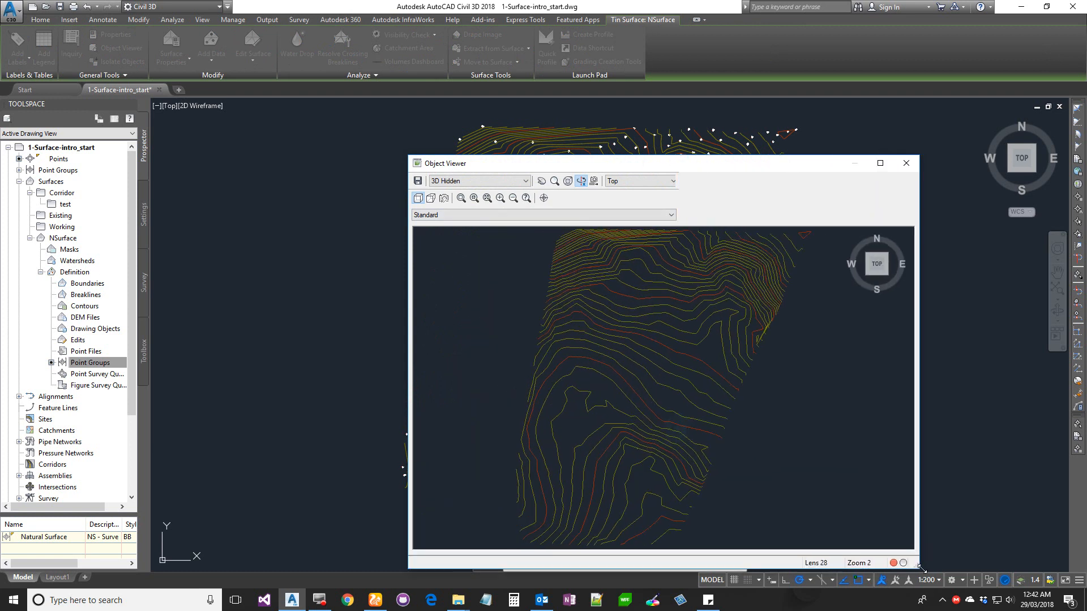
left_click_drag(696, 471, 735, 458)
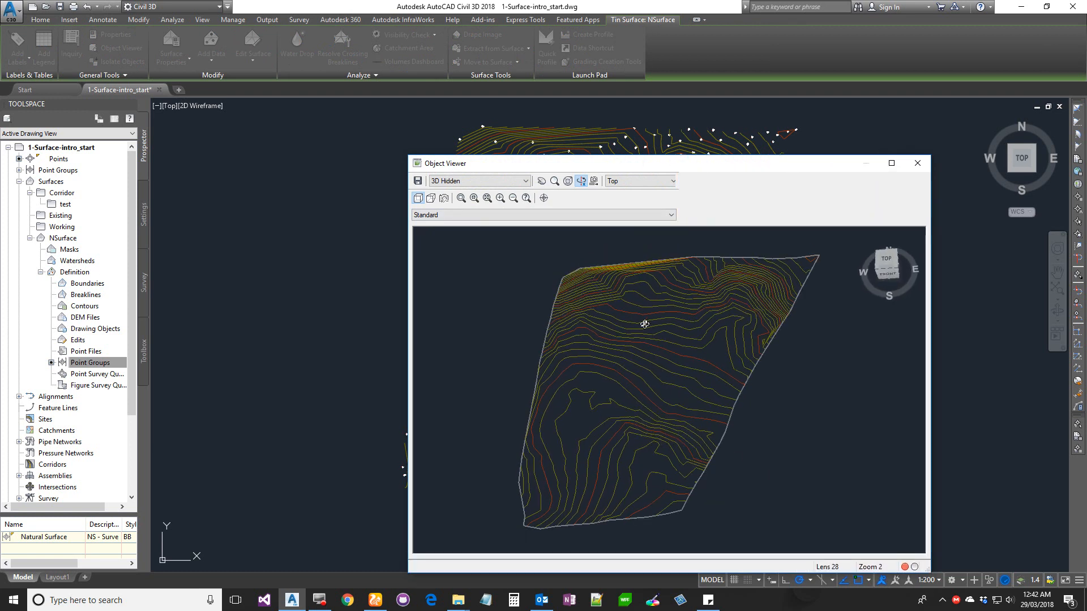
left_click_drag(648, 401, 670, 364)
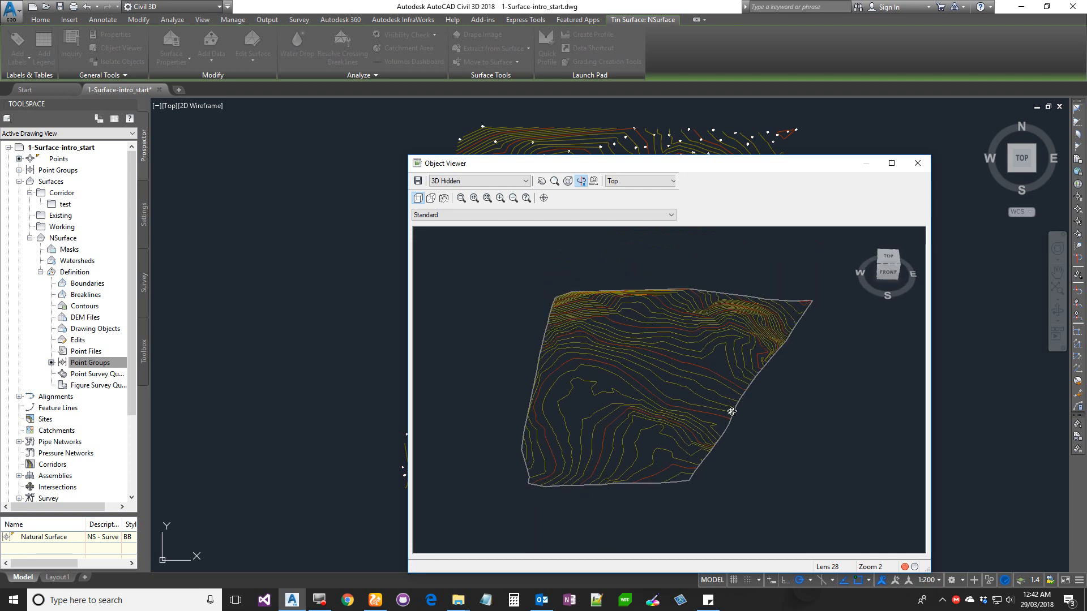
left_click(470, 181)
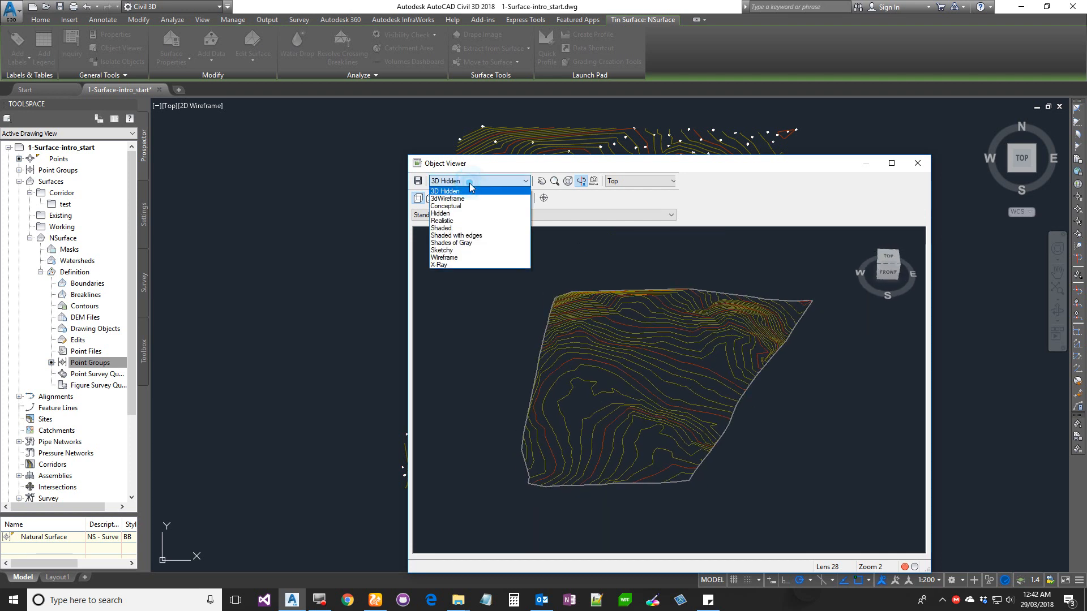
left_click(458, 321)
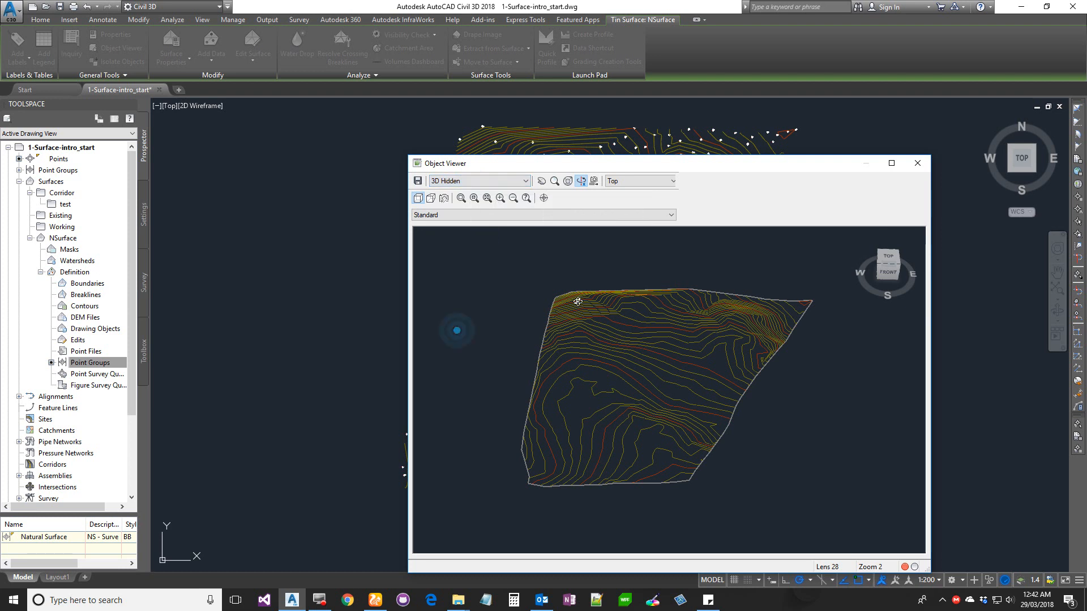
left_click(650, 182)
left_click(649, 184)
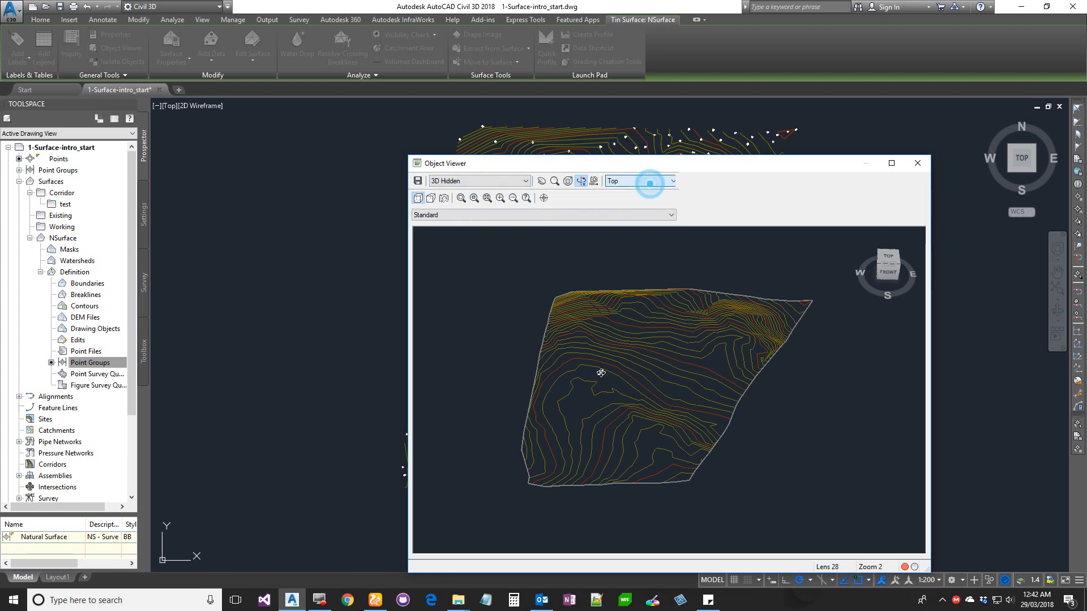
left_click(470, 220)
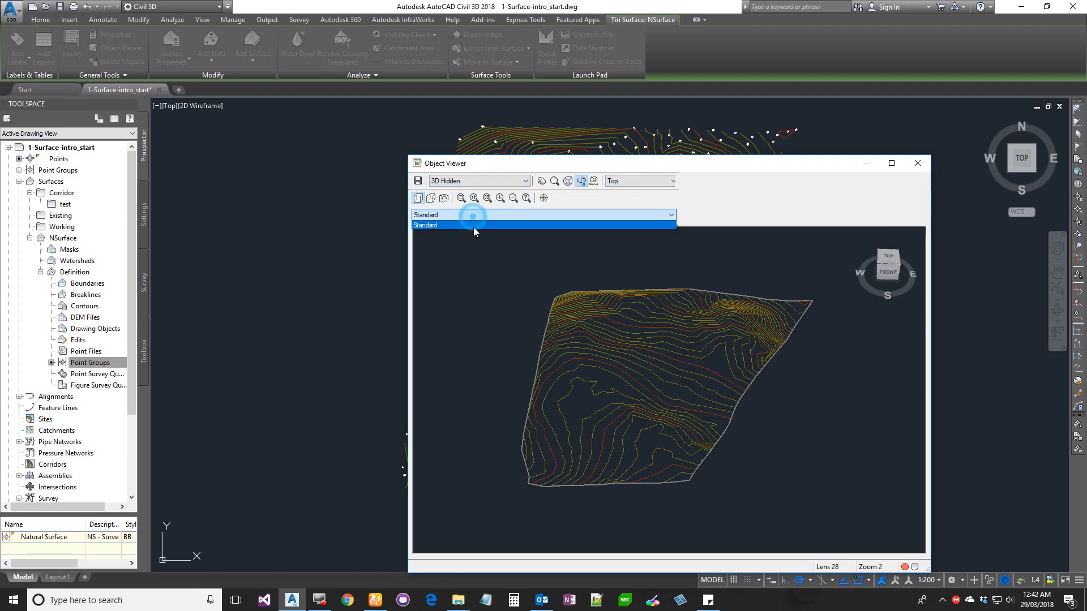
Step: Show NSurface in the Object Viewer with the Realistic visual style
left_click(465, 244)
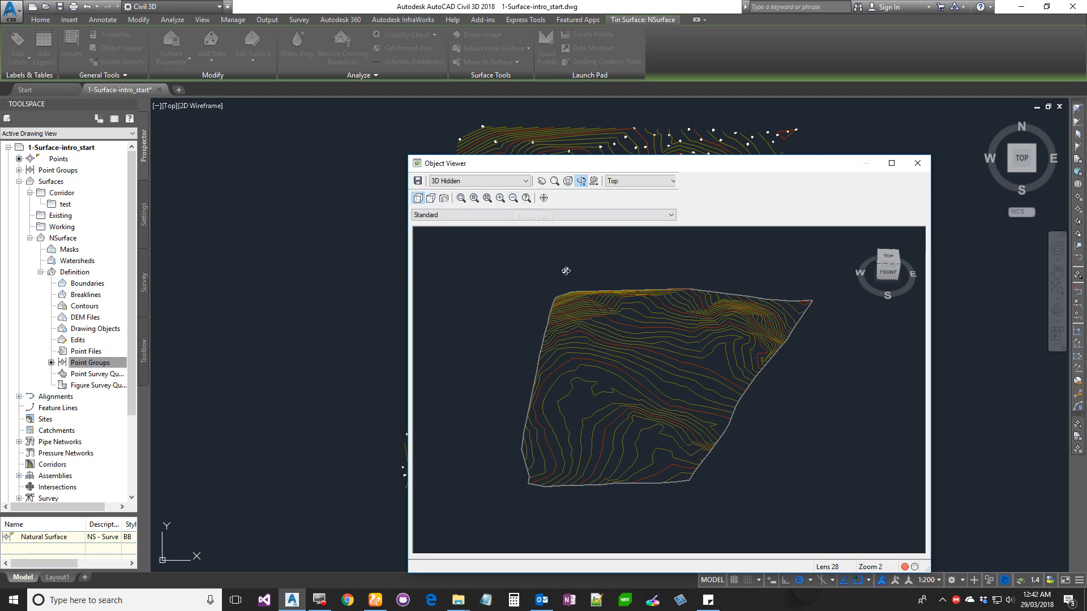
mouse_move(656, 406)
left_mouse_down()
mouse_move(645, 381)
mouse_move(649, 390)
left_mouse_up()
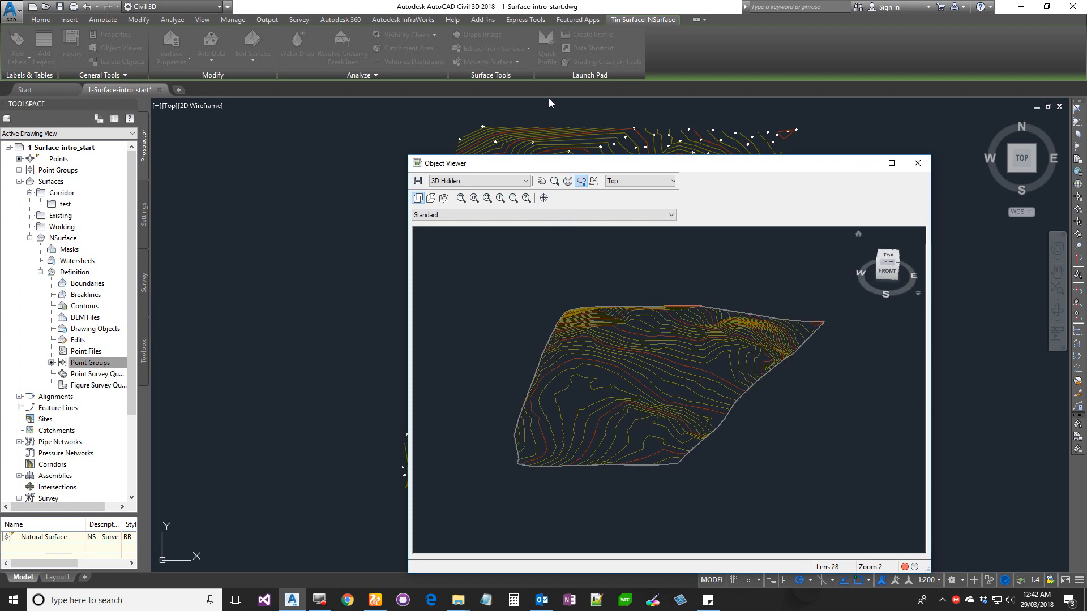
left_click(490, 182)
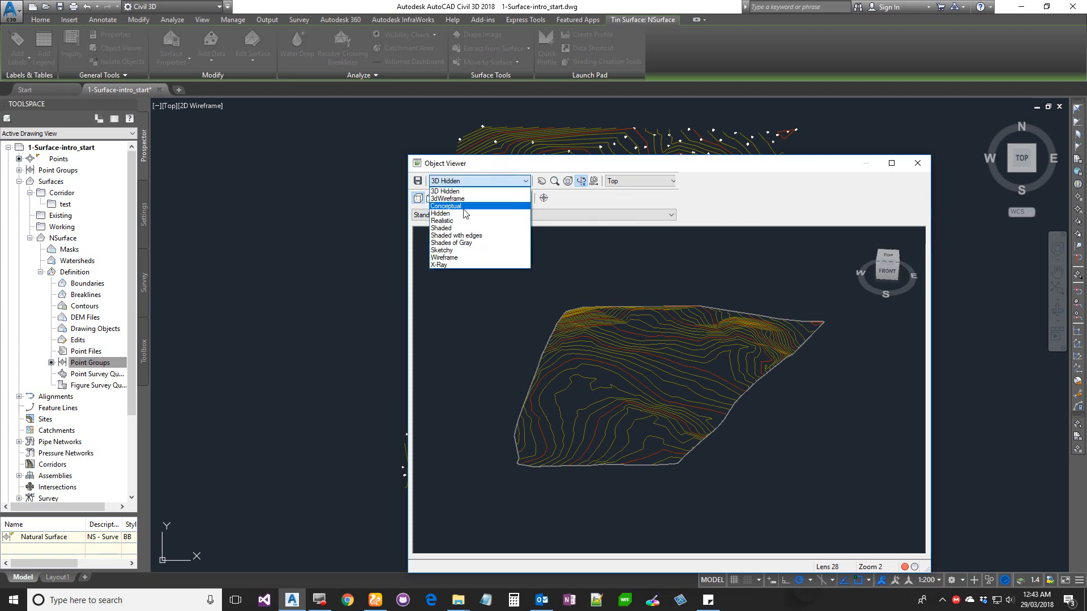
left_click(464, 220)
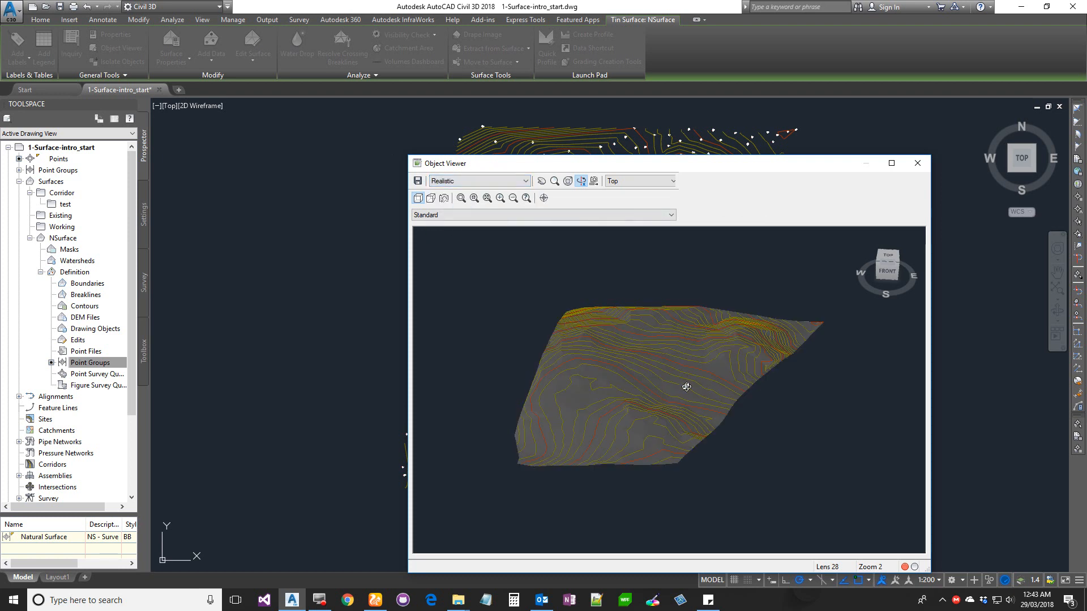
Step: Examine the relief of the shaded NSurface from several tilted 3D angles and close the Object Viewer
left_click_drag(674, 348, 681, 387)
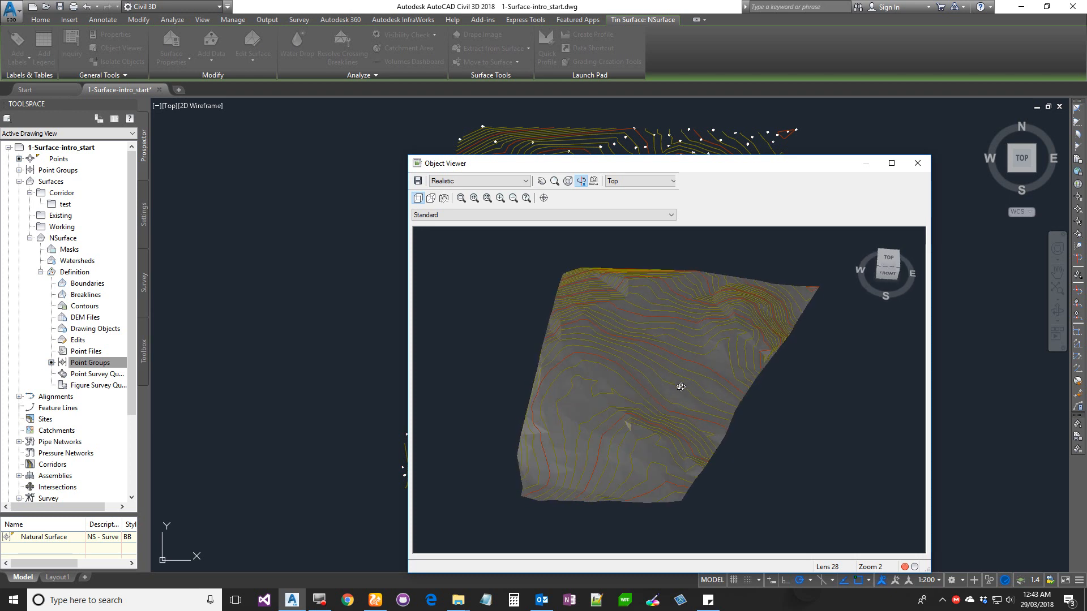
left_click_drag(681, 387, 683, 384)
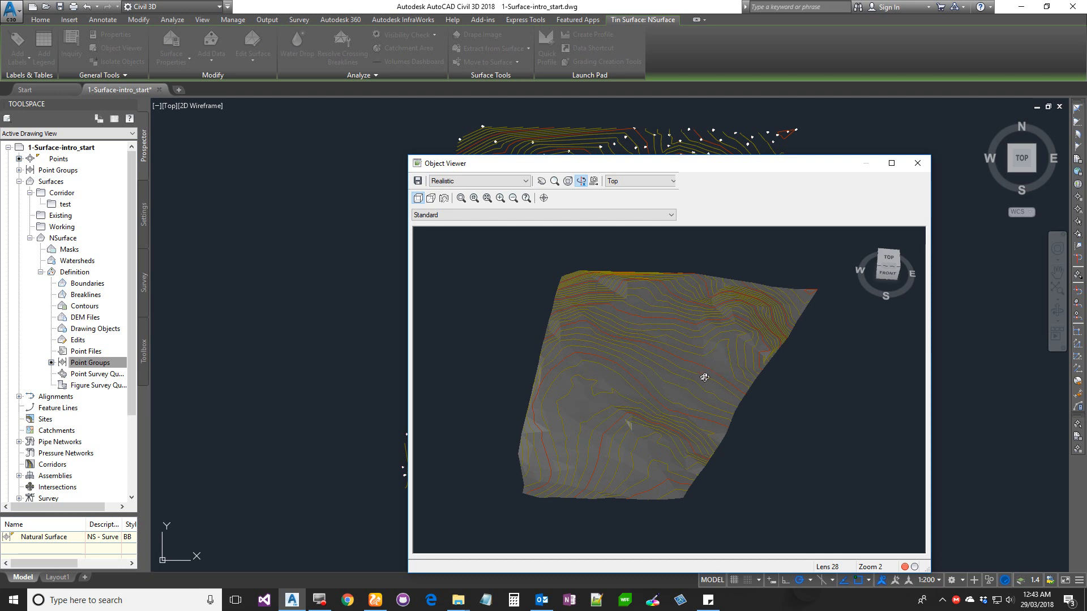
left_click_drag(679, 393, 730, 388)
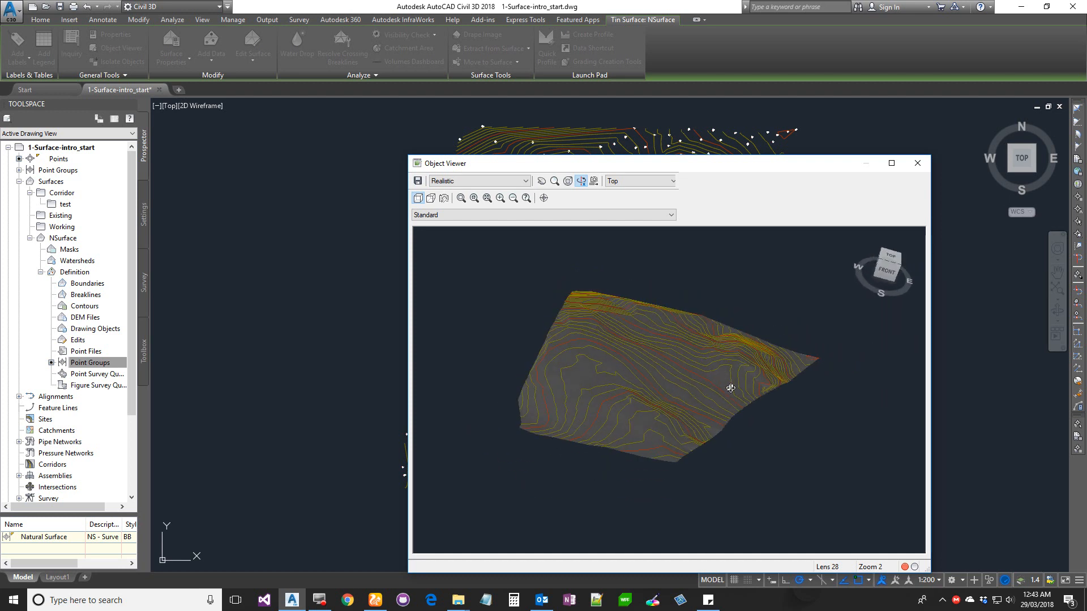
left_click(917, 164)
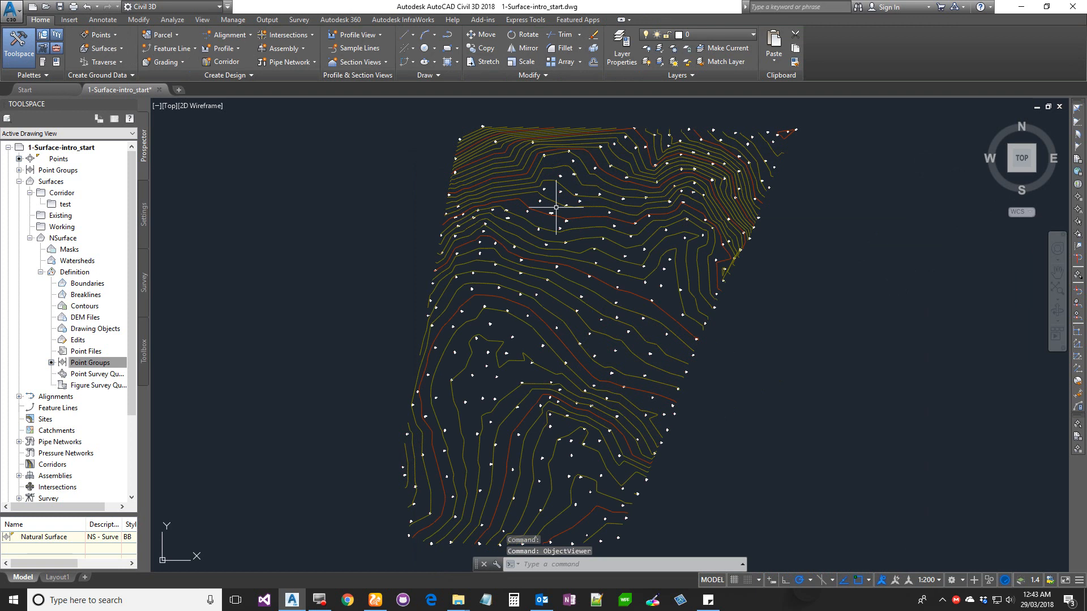
mouse_move(555, 206)
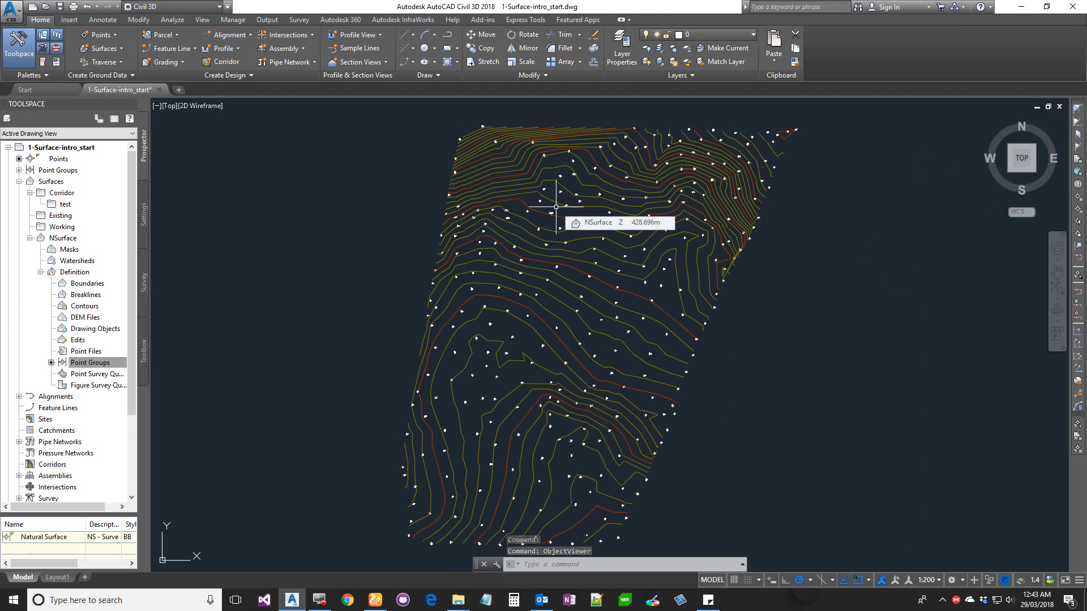